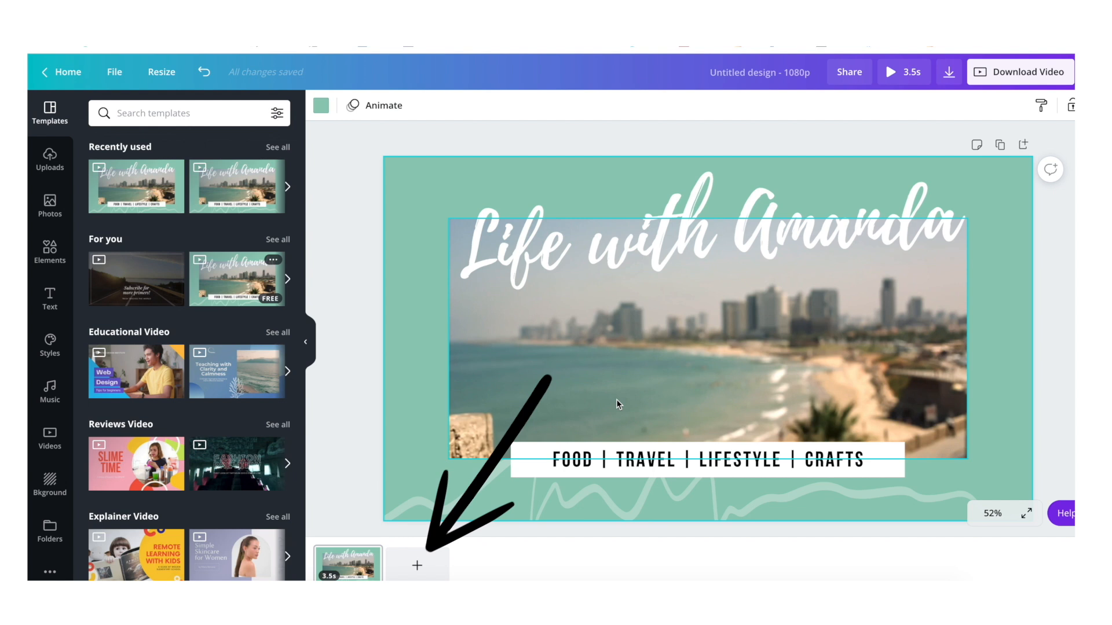
Step: Duplicate the page, replace the title on the copy with 2, and compare the two pages
left_click(998, 145)
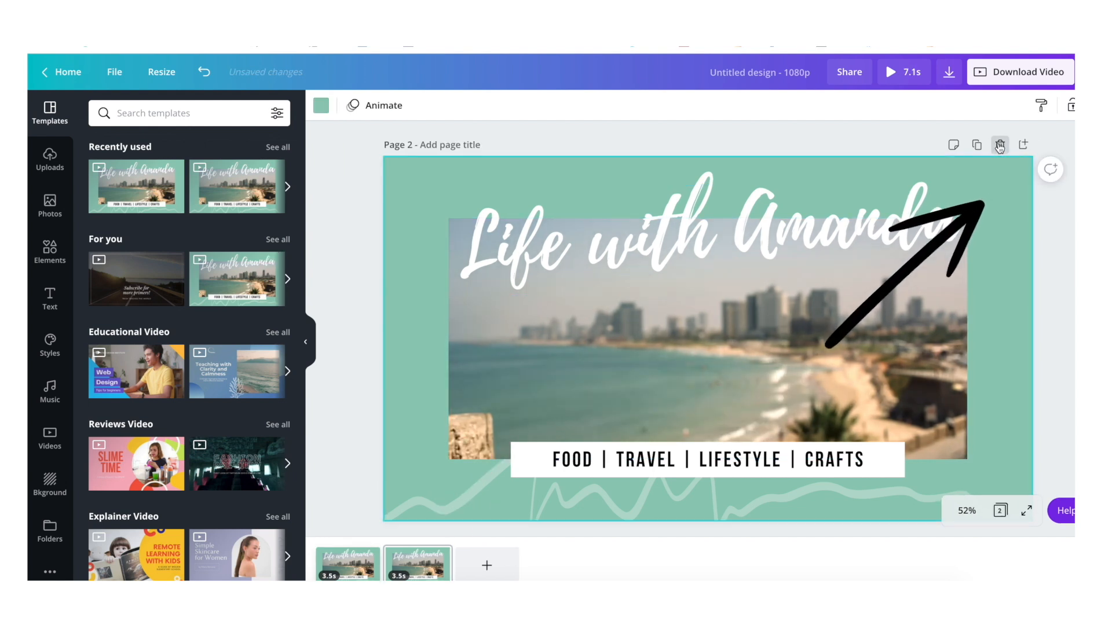
triple_click(647, 235)
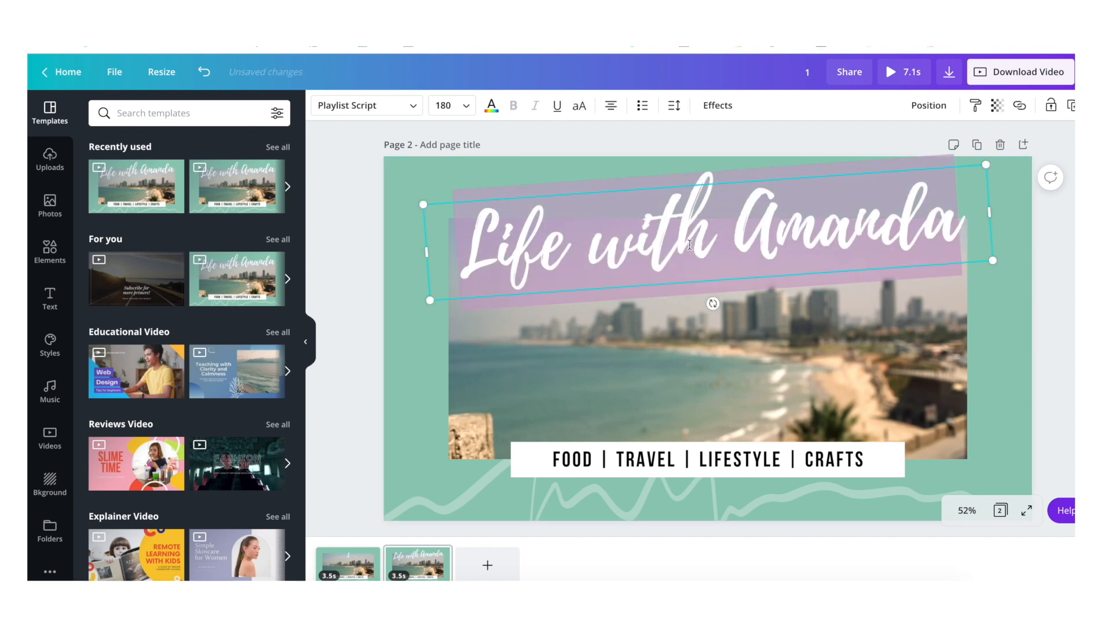
type("2")
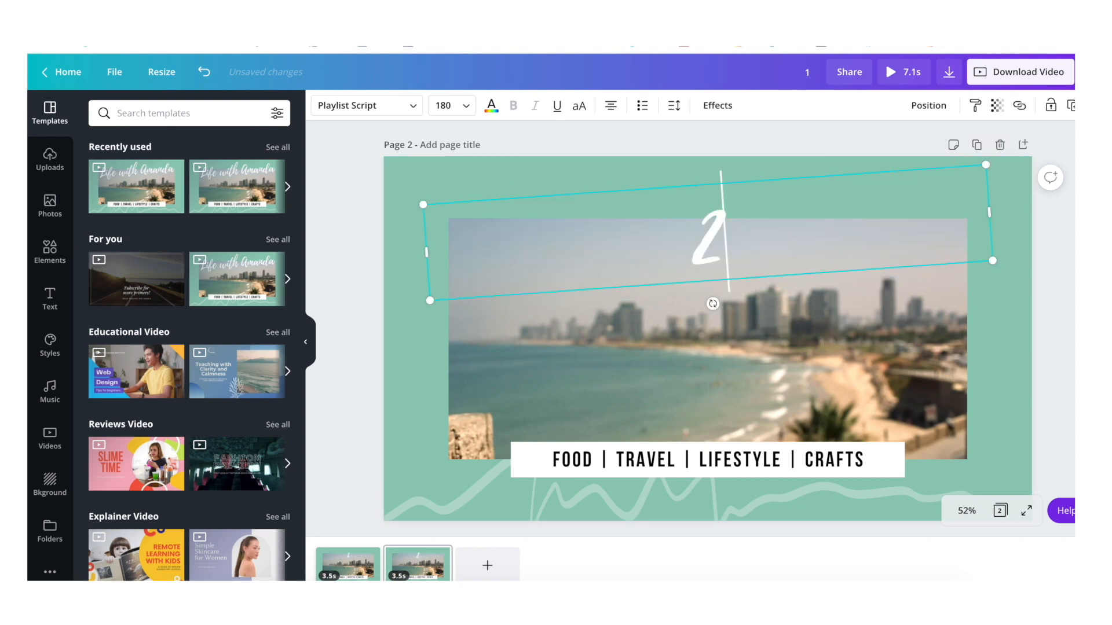
left_click(369, 564)
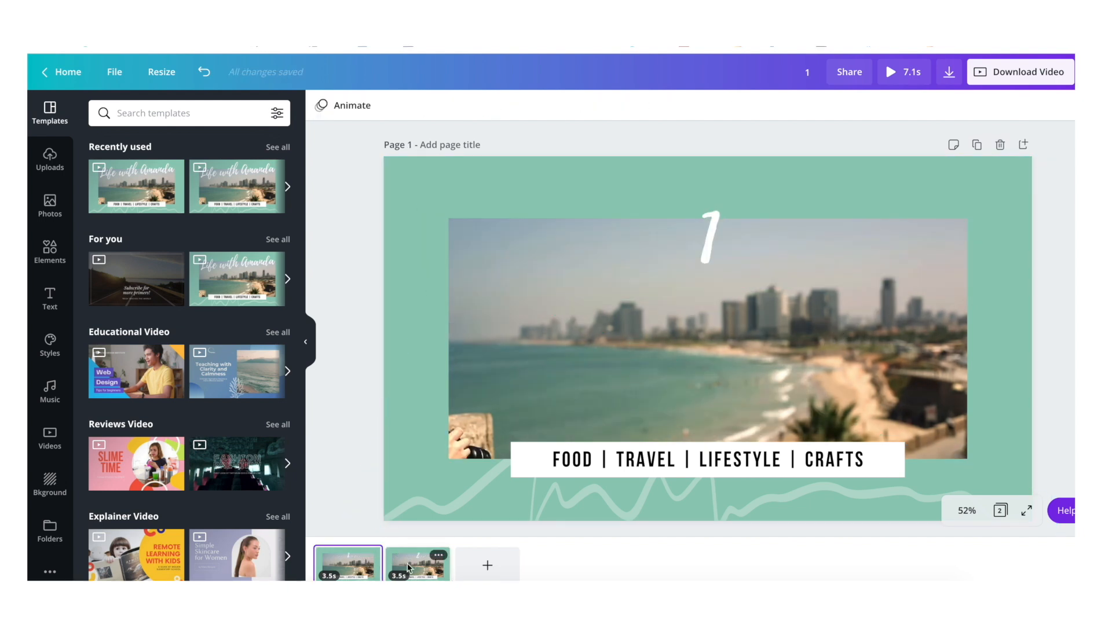
left_click(391, 567)
left_click(362, 567)
left_click(405, 571)
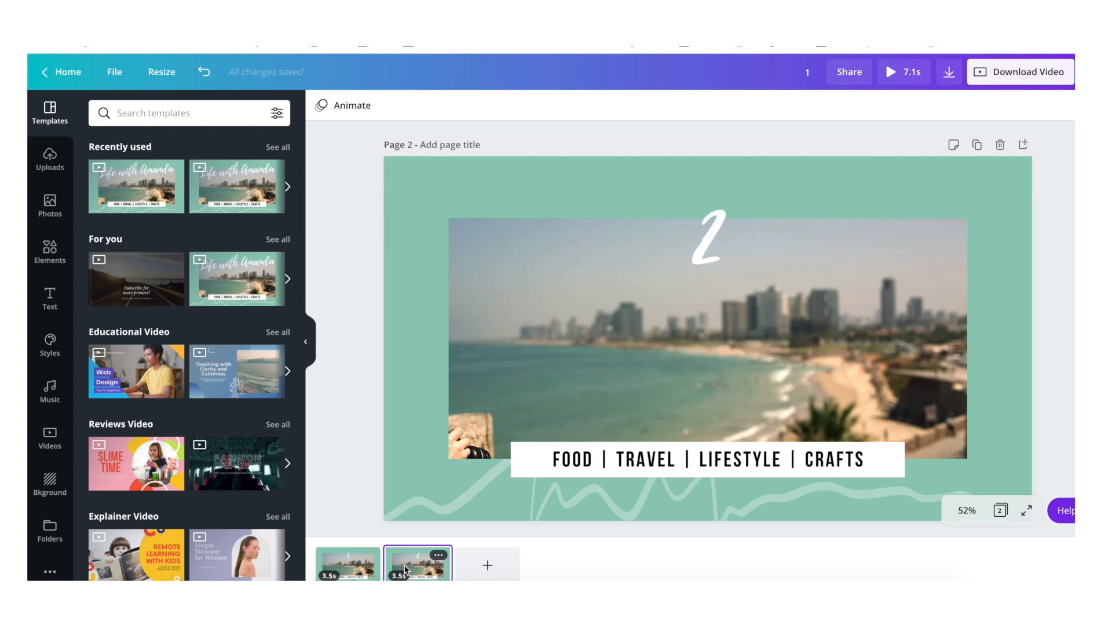
Step: Delete the beach video and the green background graphics from page 1
left_click(374, 566)
left_click(595, 308)
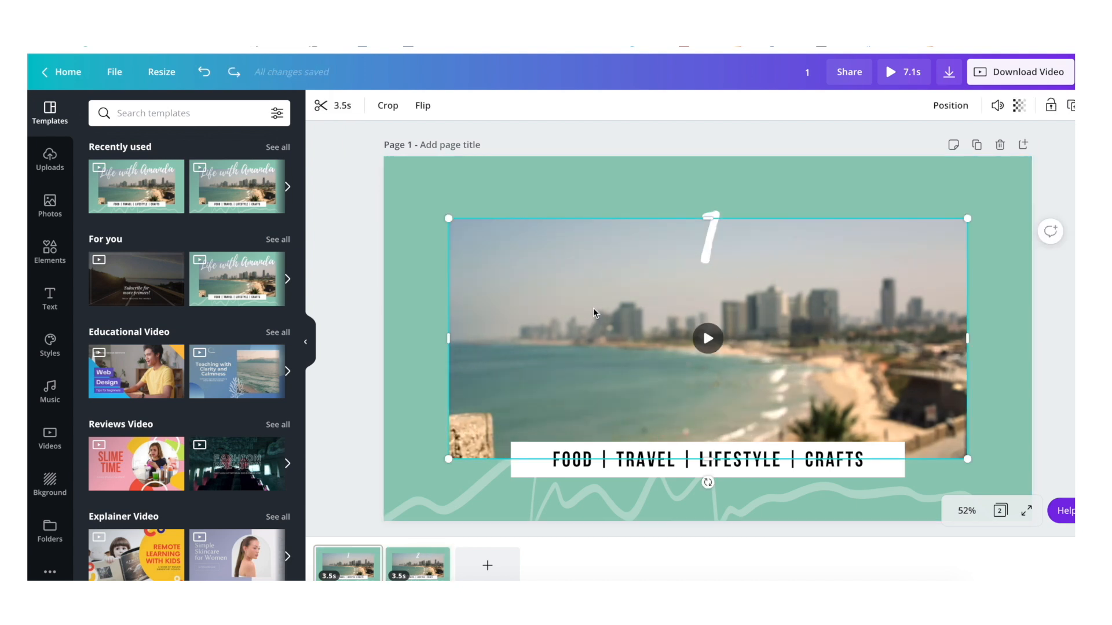
key("Delete")
left_click(593, 309)
key("Delete")
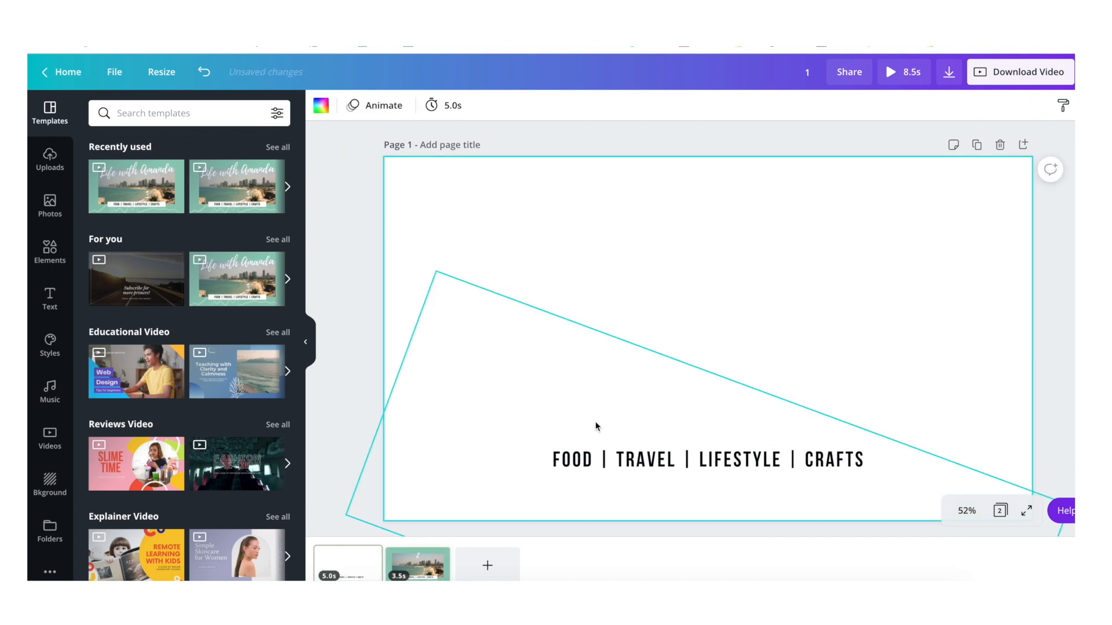
Step: Recolor the heading text on page 1 to the black document color
left_click(731, 239)
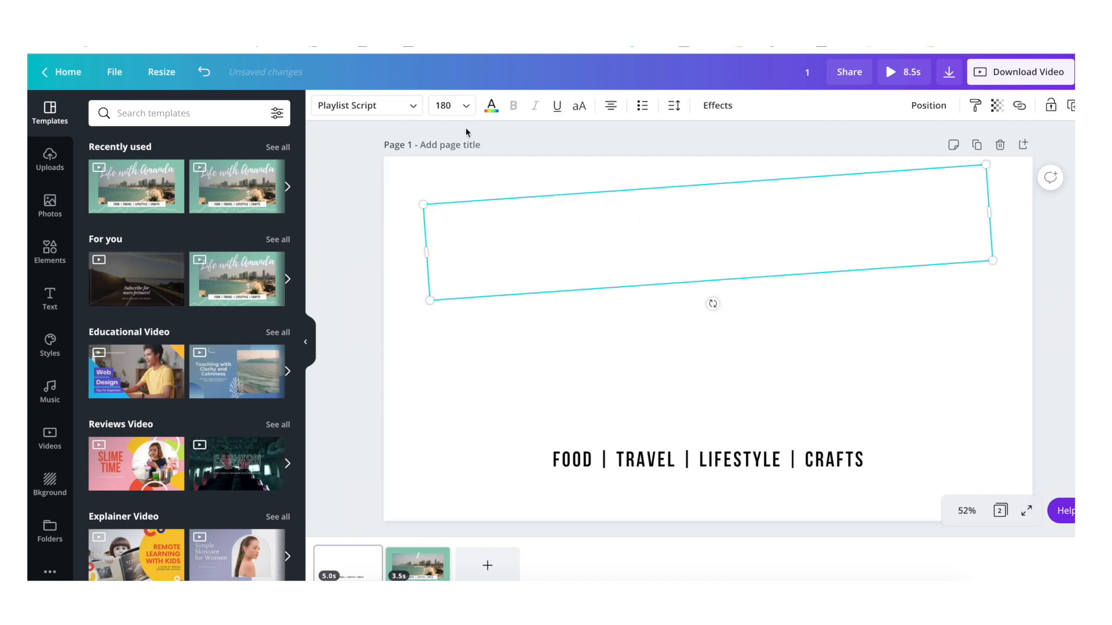
left_click(492, 114)
left_click(103, 231)
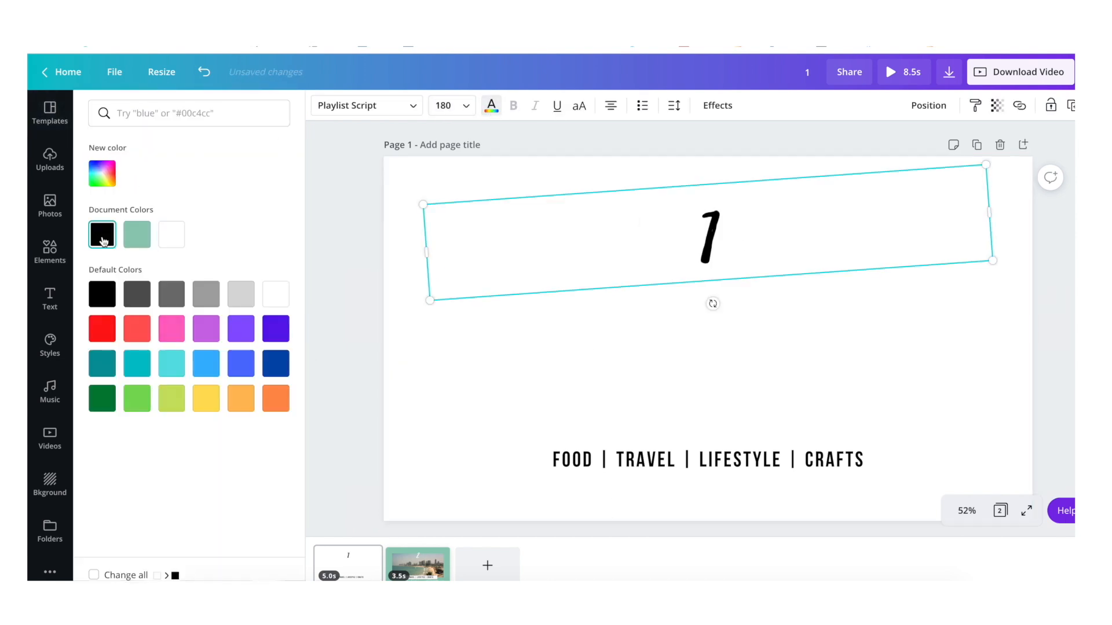
left_click(565, 317)
left_click(394, 311)
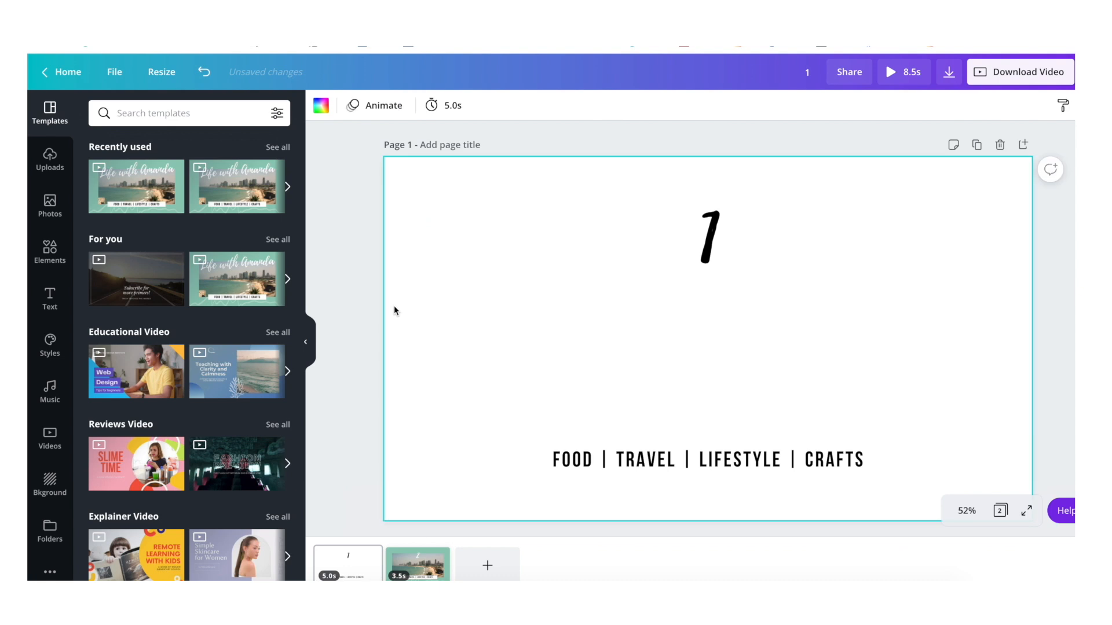
Step: Replace the heading text on page 1 with "Wireless Mic"
double_click(710, 237)
type("Wire")
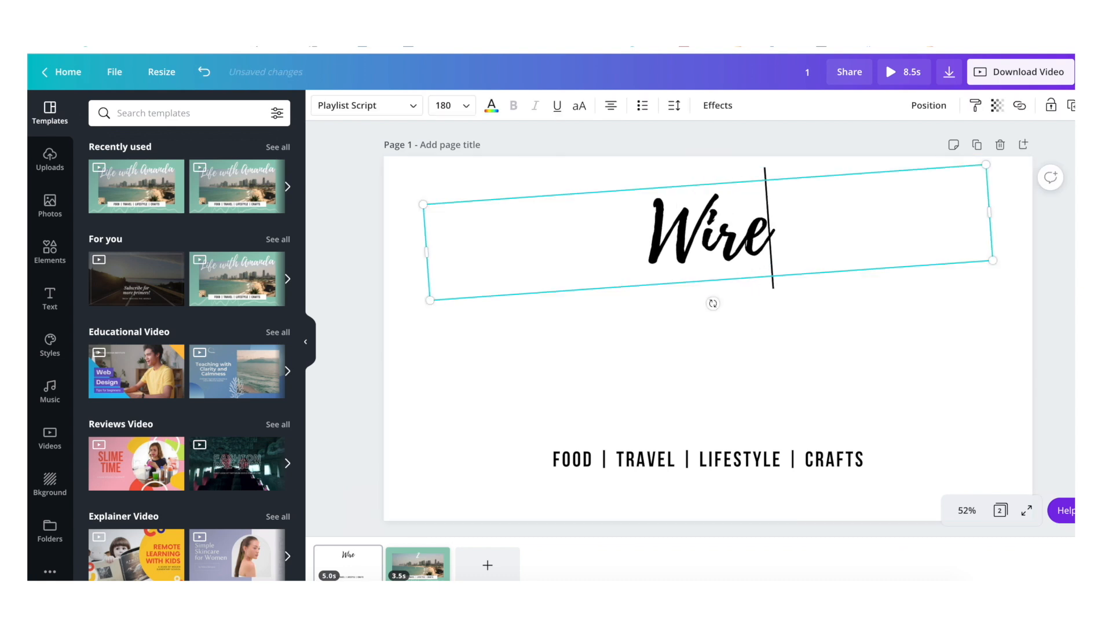
type("less Mic")
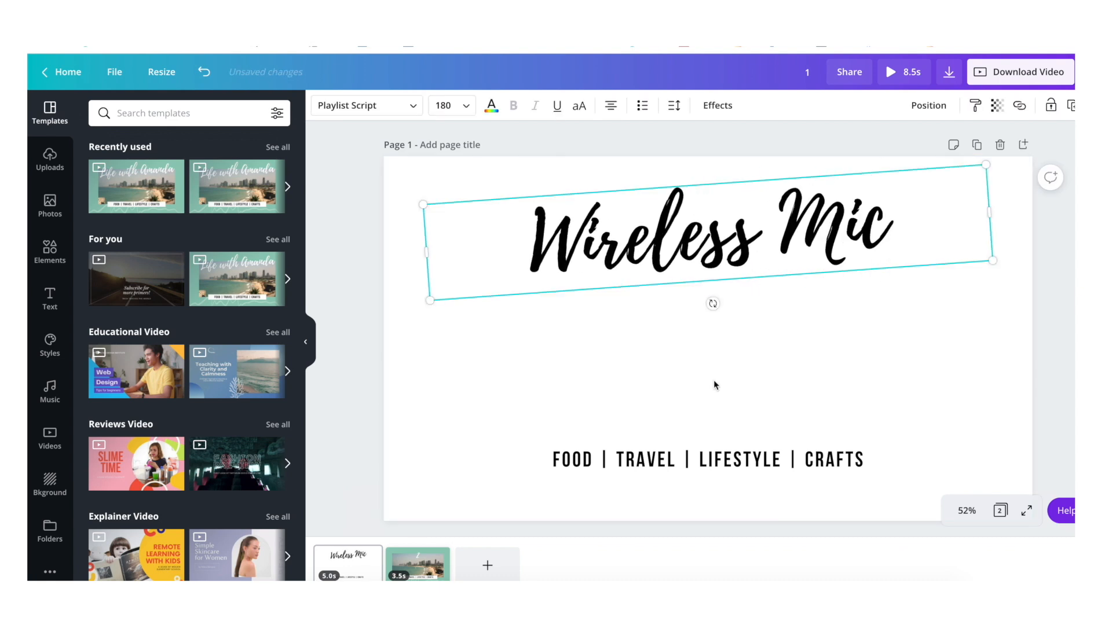
Step: Replace the tagline with "COMPACT AND PERFECT FOR VLOGGERS!" and place the heading at size 150 in the page's upper right
double_click(702, 460)
type("COMPACT AND PERFECT FOR VLOGGERS!")
left_click(753, 232)
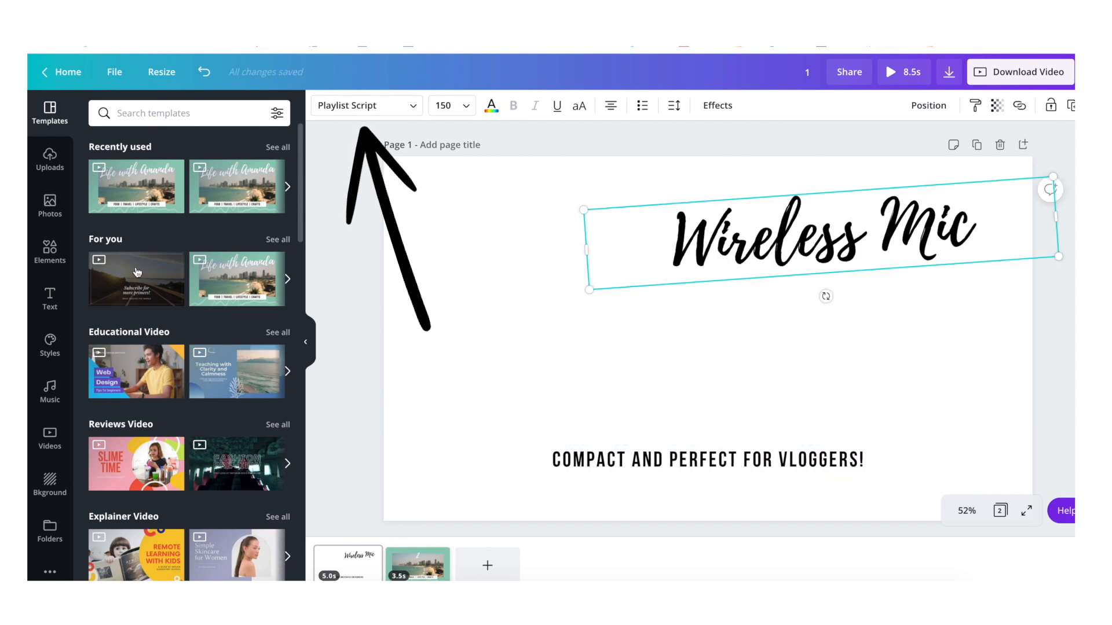
Step: Add the script text "it's my birthday" from the font combinations just below the Wireless Mic heading
left_click(50, 298)
scroll(200, 317, "down", 6)
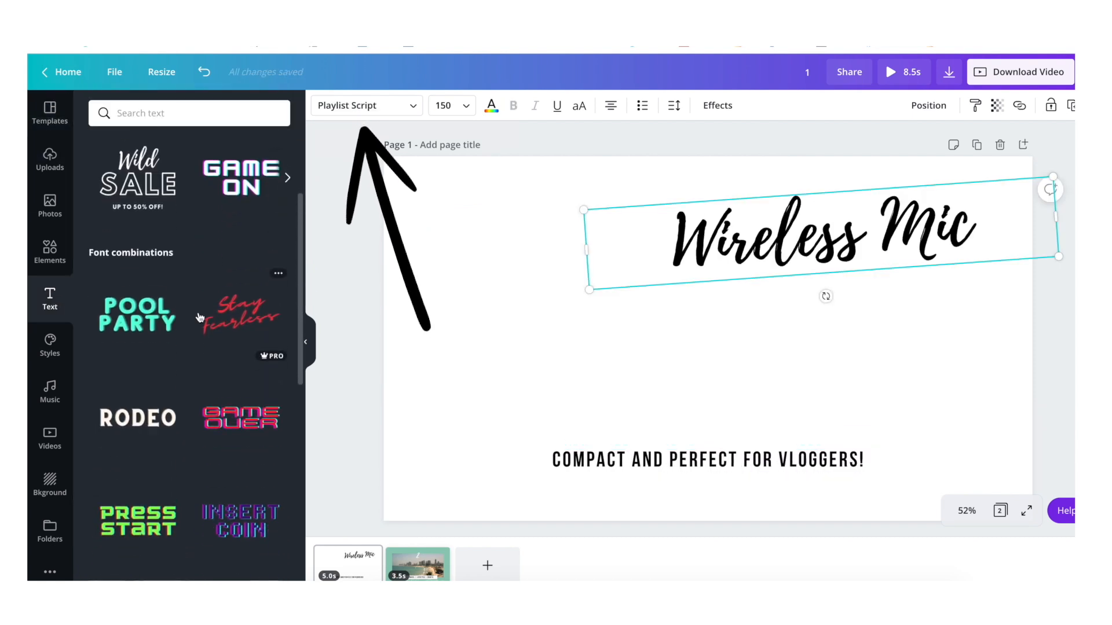
scroll(200, 317, "up", 3)
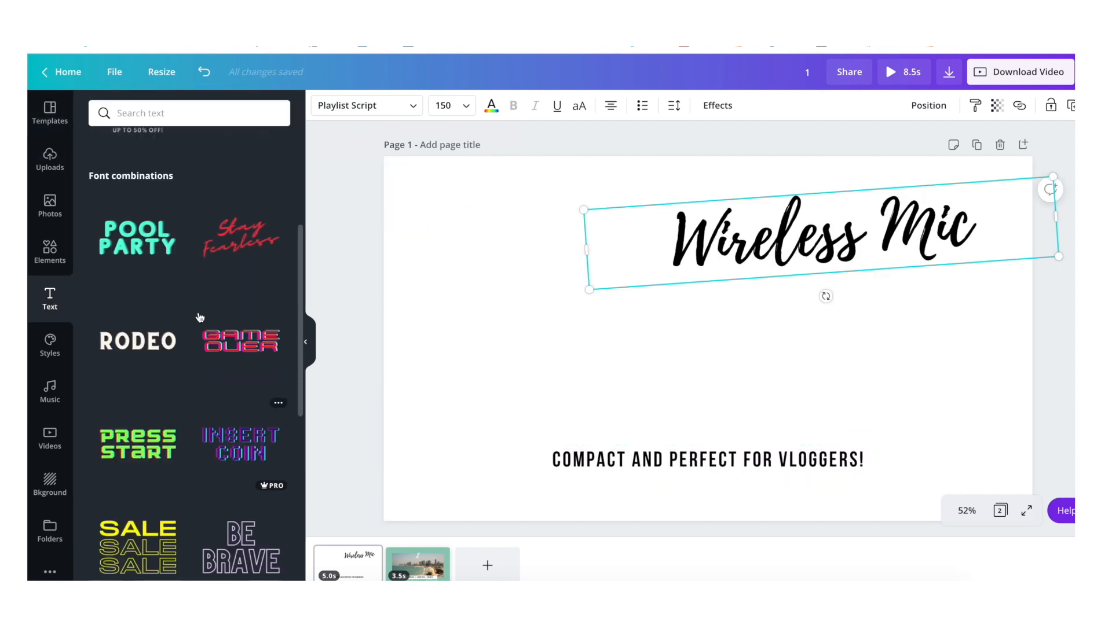
left_click(224, 277)
scroll(225, 276, "down", 10)
left_click(225, 276)
scroll(200, 317, "down", 5)
left_click_drag(137, 275, 912, 351)
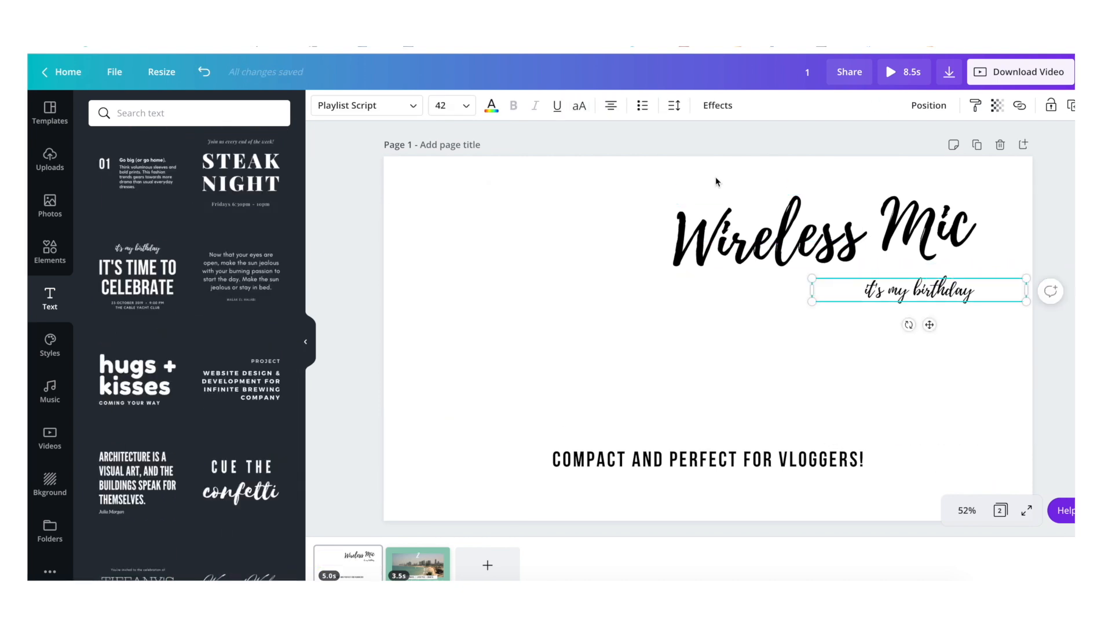
Step: Browse the stock videos for snow footage and view the sources available for uploading media
left_click(50, 438)
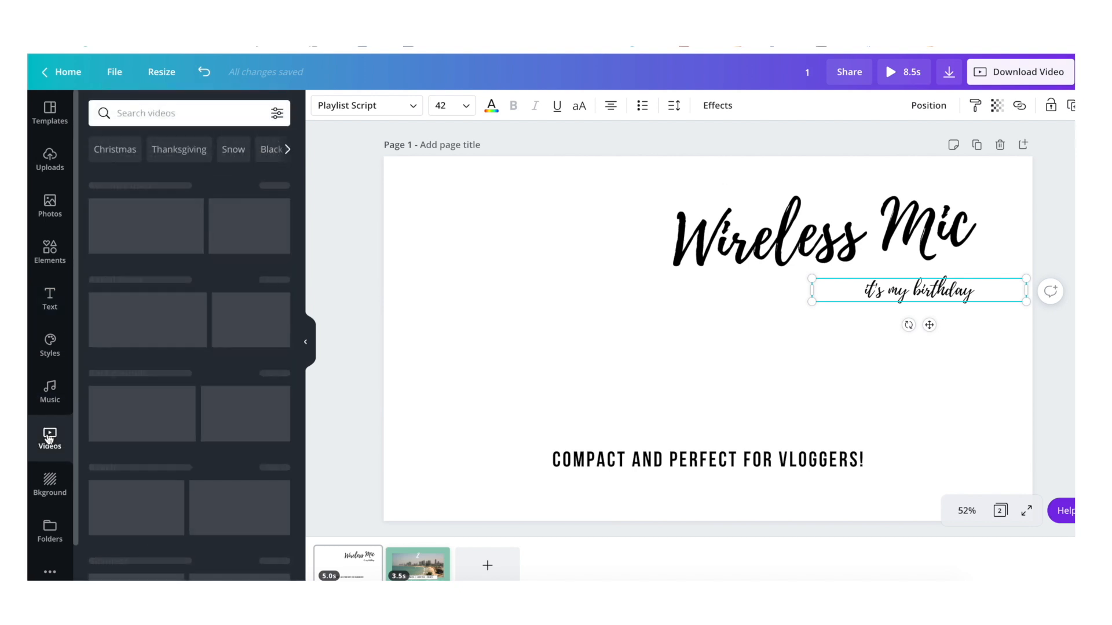
scroll(251, 381, "down", 10)
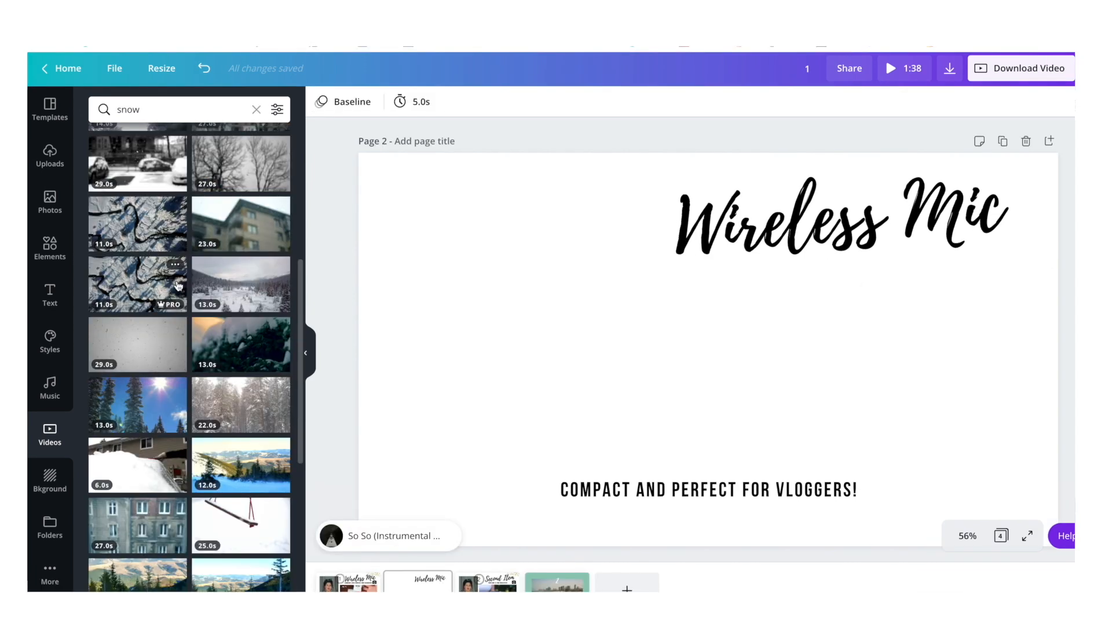
scroll(160, 329, "down", 3)
left_click(160, 329)
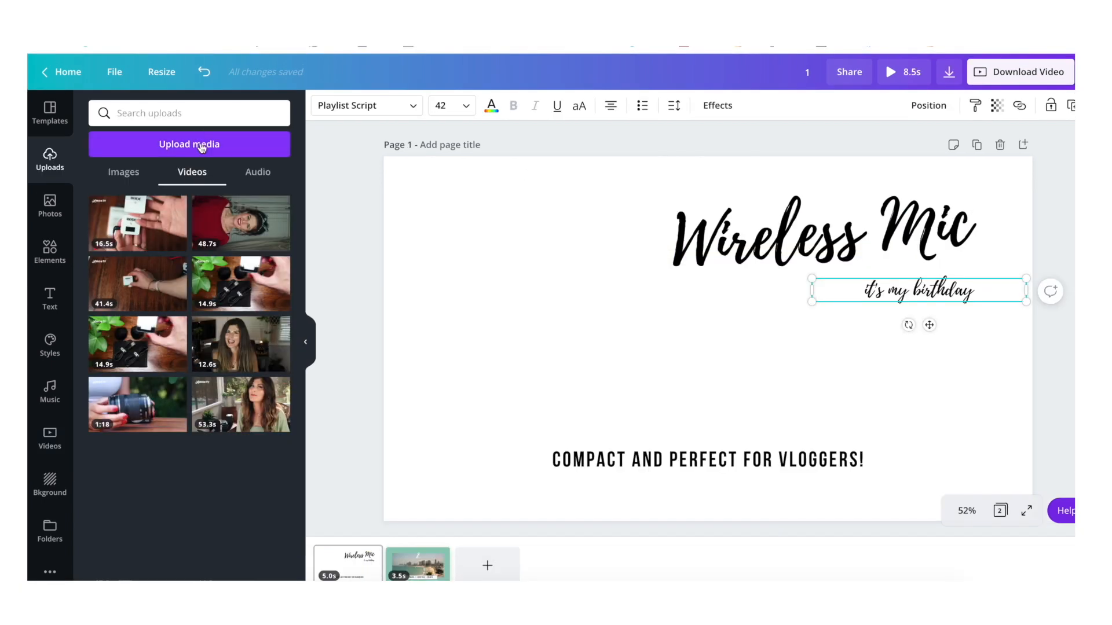
left_click(199, 143)
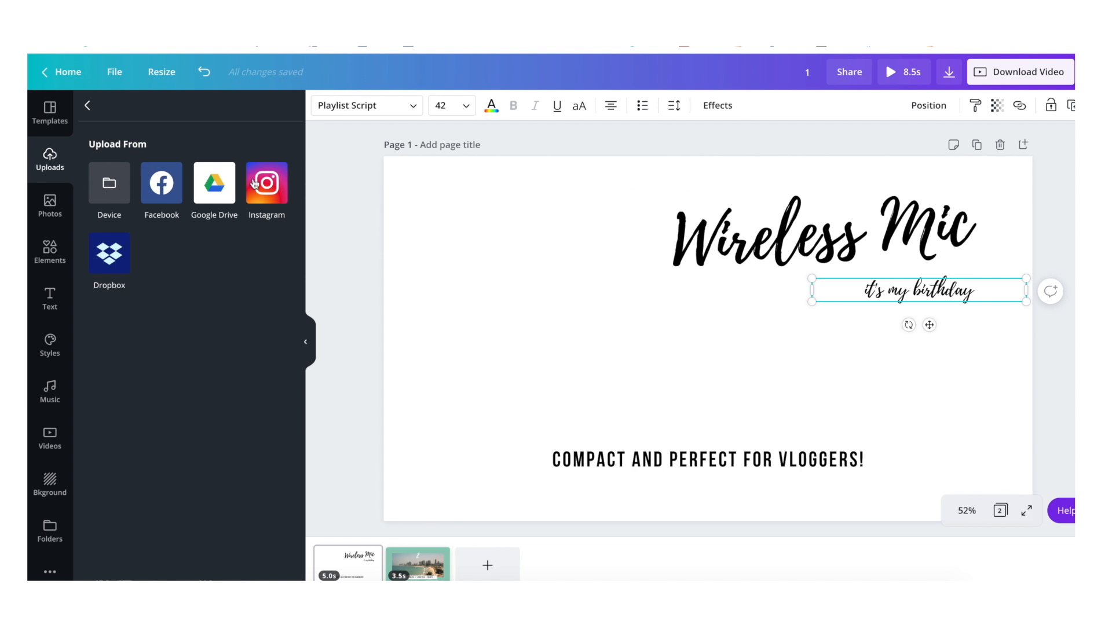
left_click(318, 293)
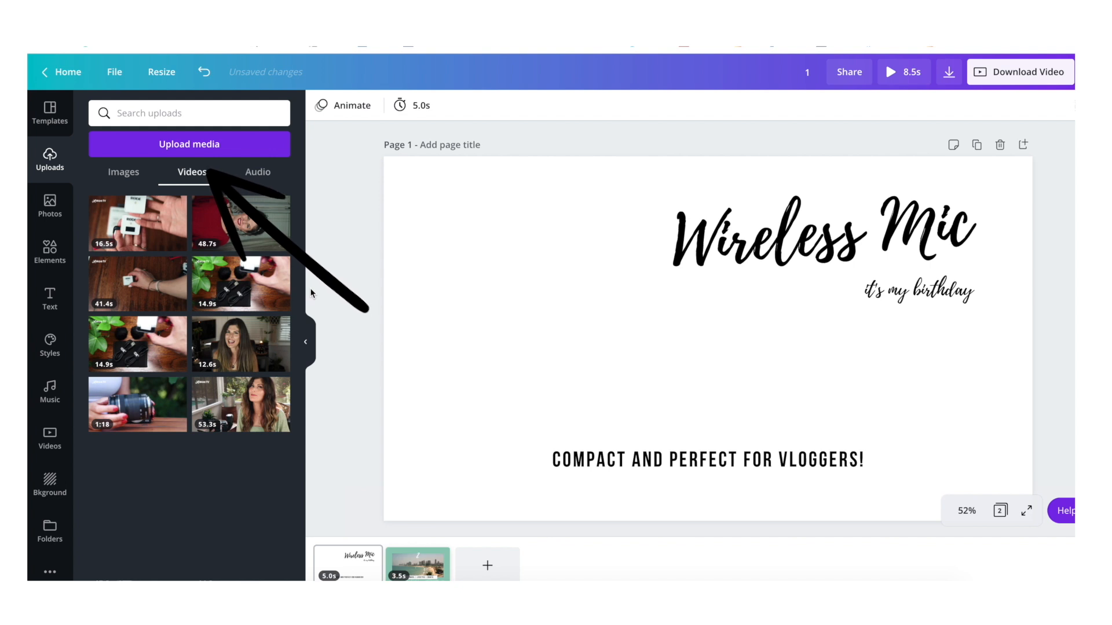
Step: Add the uploaded 48.7-second clip to page 1, shrink it, and rotate it upright on the page's left side
left_click(246, 234)
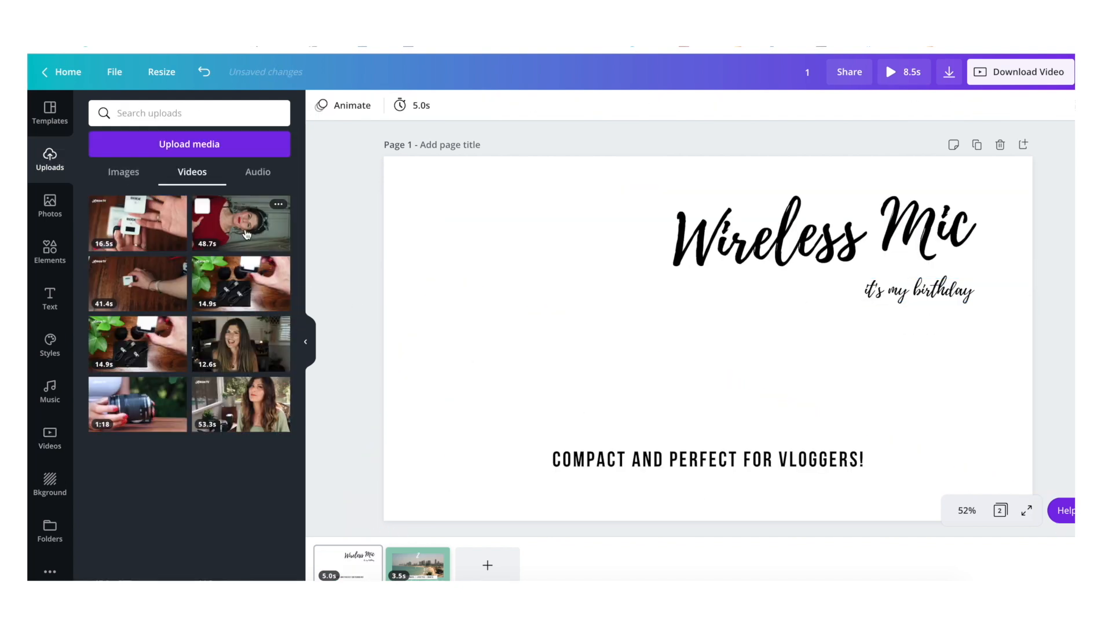
left_click(244, 229)
left_click(521, 422)
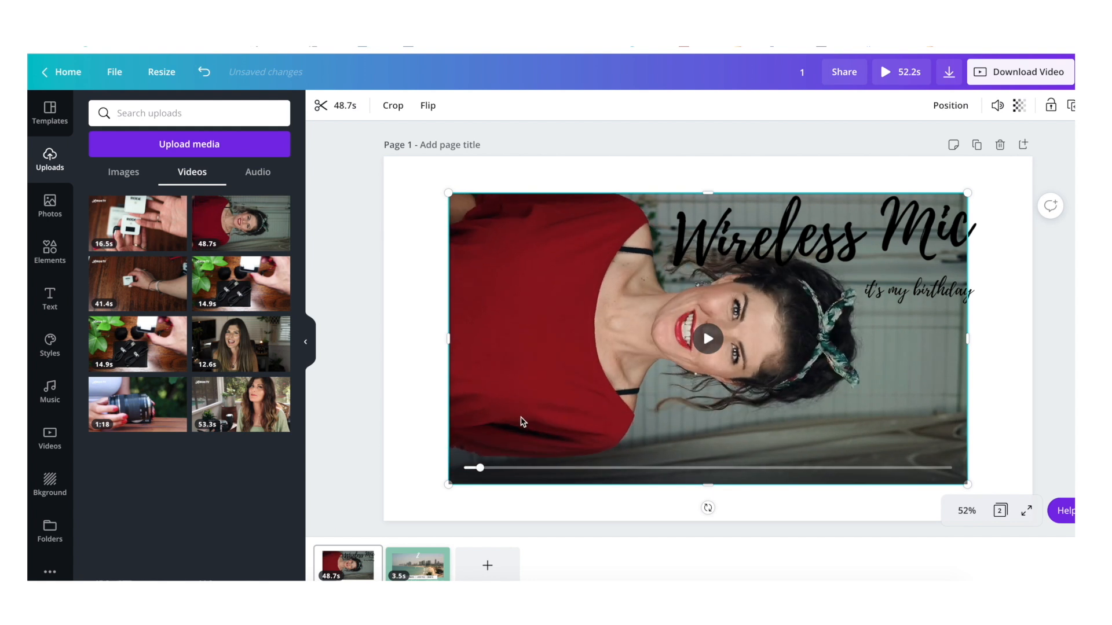
left_click_drag(967, 192, 769, 305)
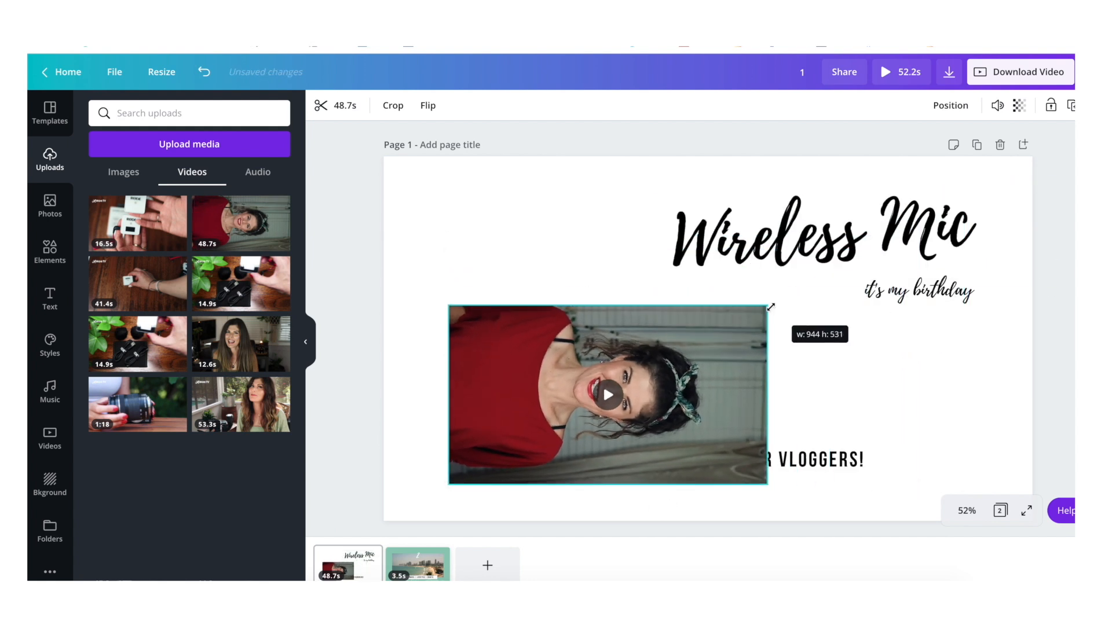
left_click_drag(769, 393, 719, 395)
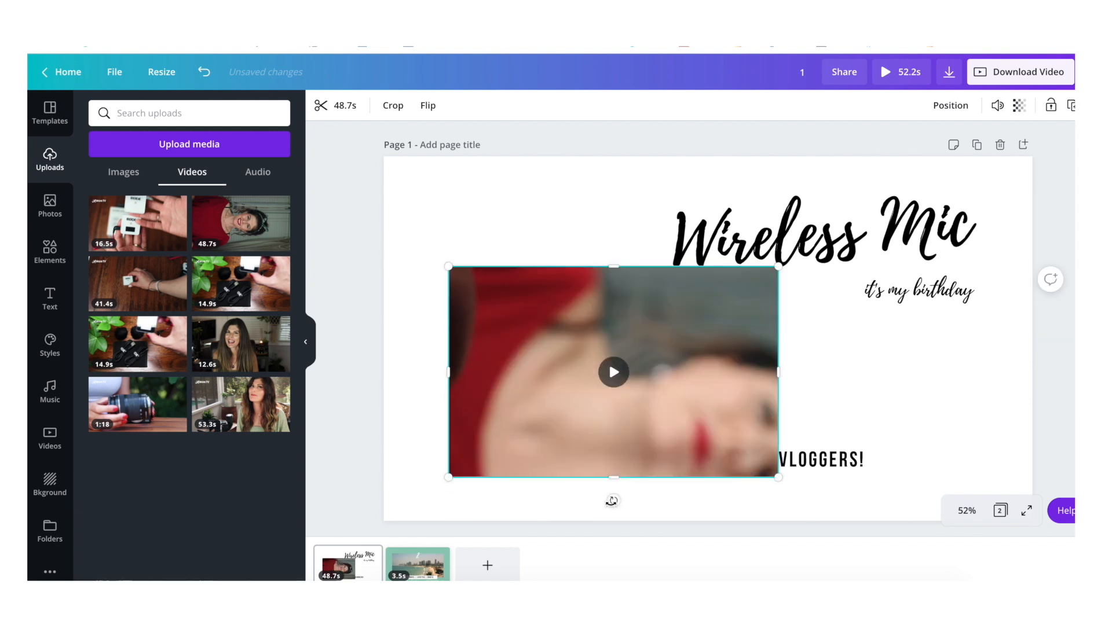
left_click_drag(612, 501, 693, 373)
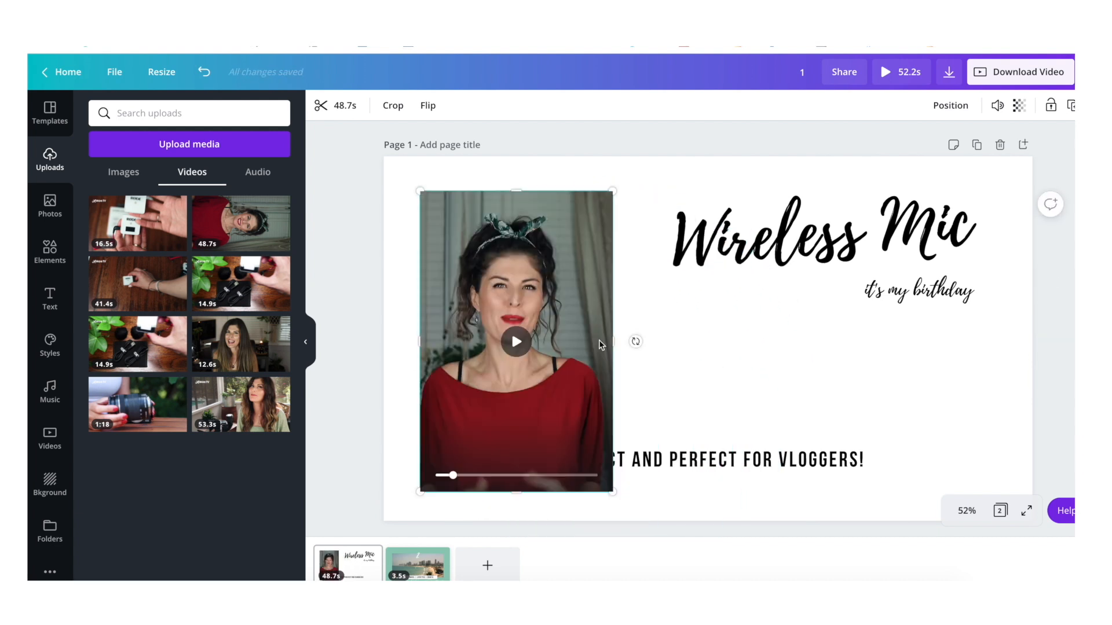
Step: Add the uploaded 16.5-second RØDE microphone clip to page 1 and scale it down into the lower right
left_click(138, 225)
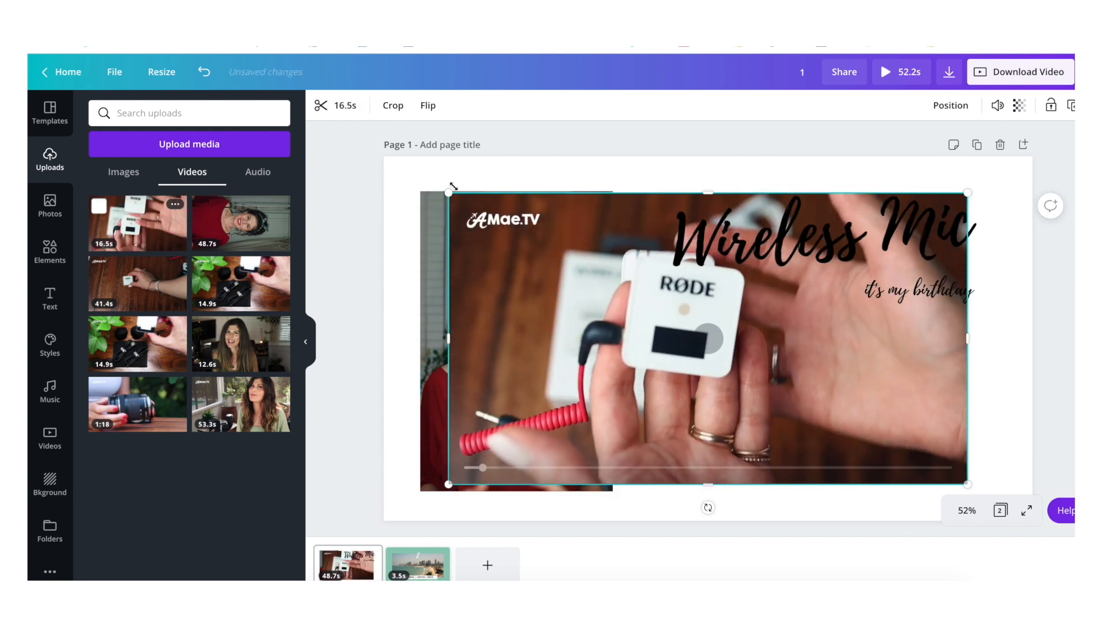
left_click_drag(449, 193, 638, 281)
left_click_drag(799, 394, 836, 398)
Step: Resize and align the portrait and microphone clips side by side, and mute the microphone clip
left_click(548, 229)
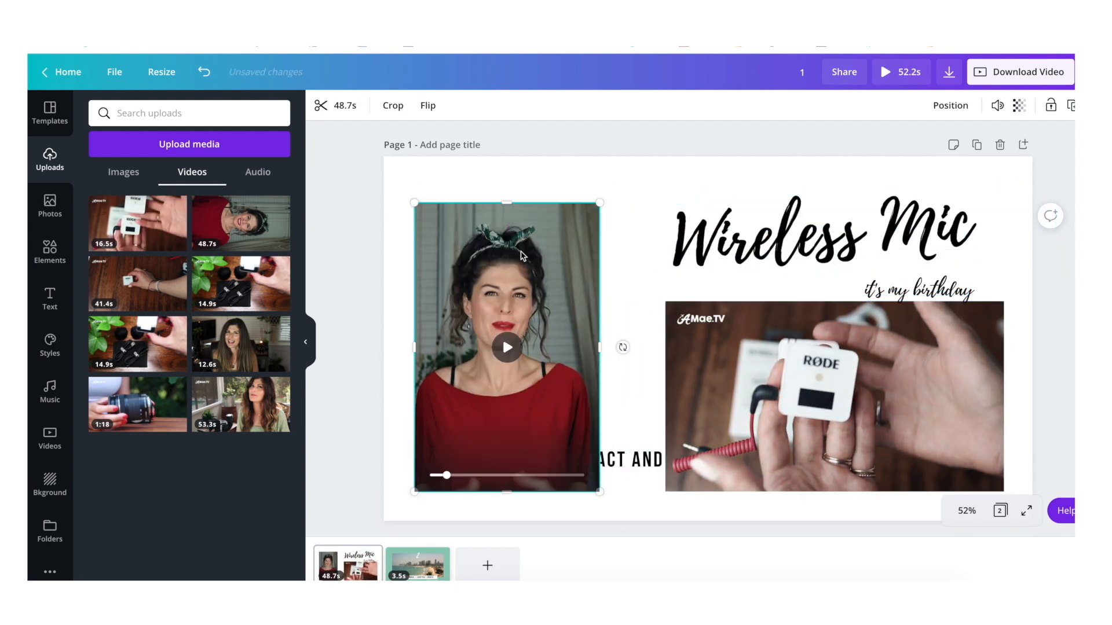
left_click_drag(599, 203, 626, 196)
left_click_drag(693, 357, 657, 356)
left_click_drag(977, 302, 1007, 286)
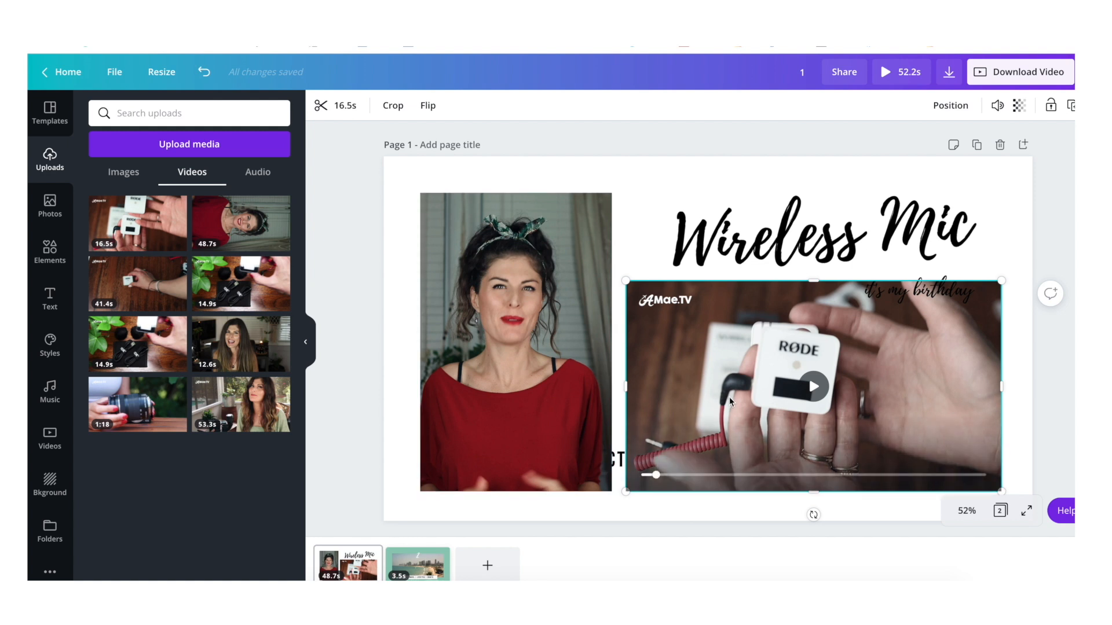
left_click(997, 106)
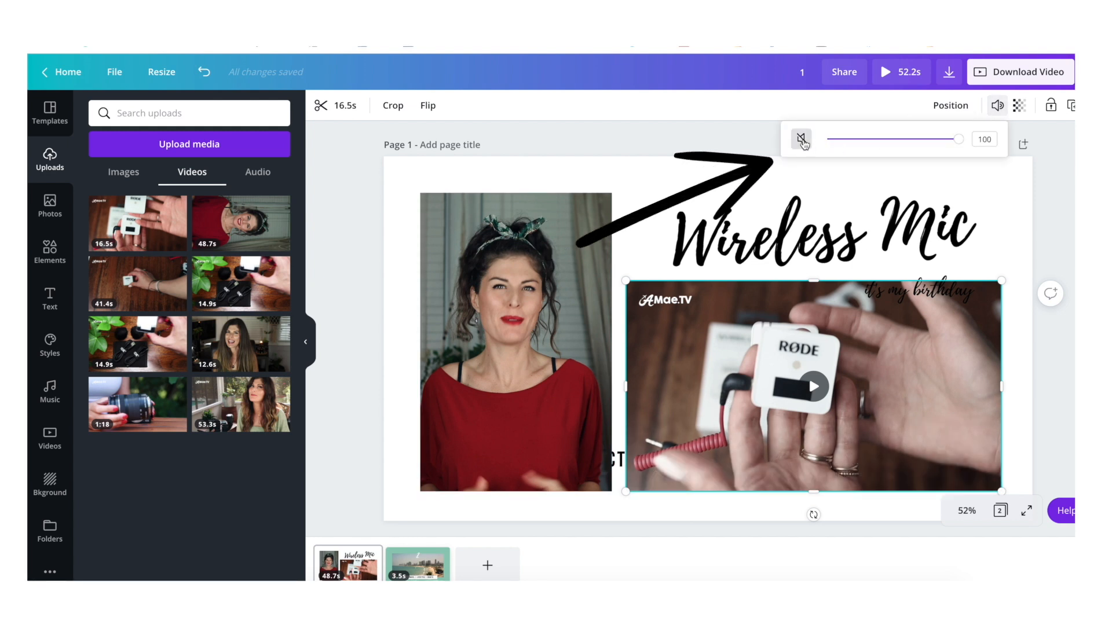
Step: Trim the start and end of the portrait clip to a length of 11.5 seconds
left_click(512, 332)
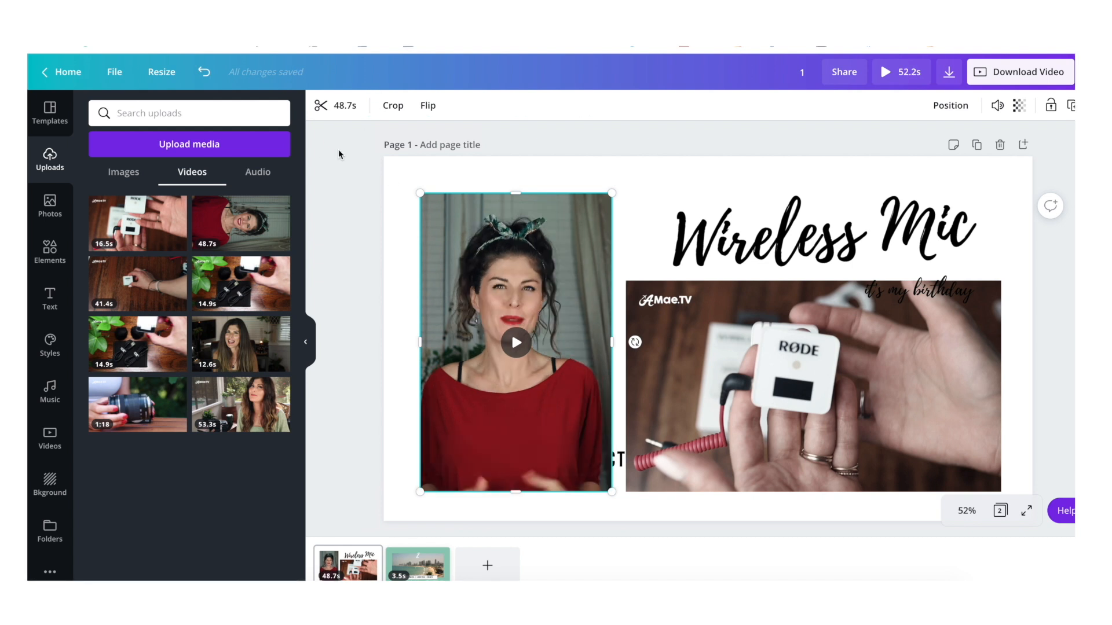
left_click(321, 106)
left_click_drag(364, 106, 432, 105)
left_click_drag(1058, 106, 514, 106)
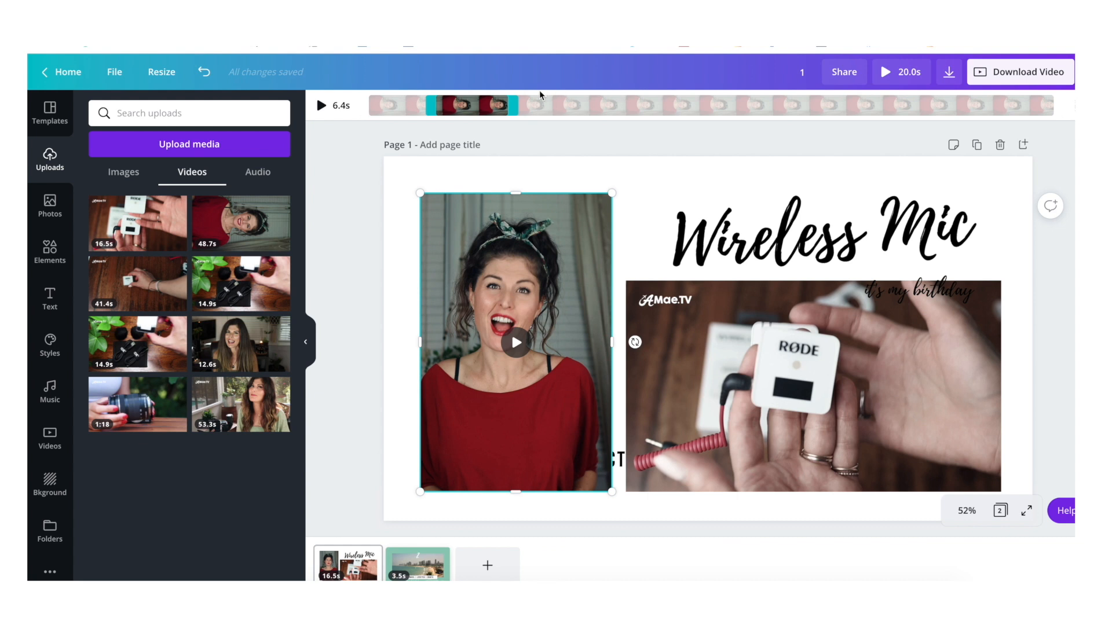
left_click_drag(512, 105, 587, 106)
left_click(529, 283)
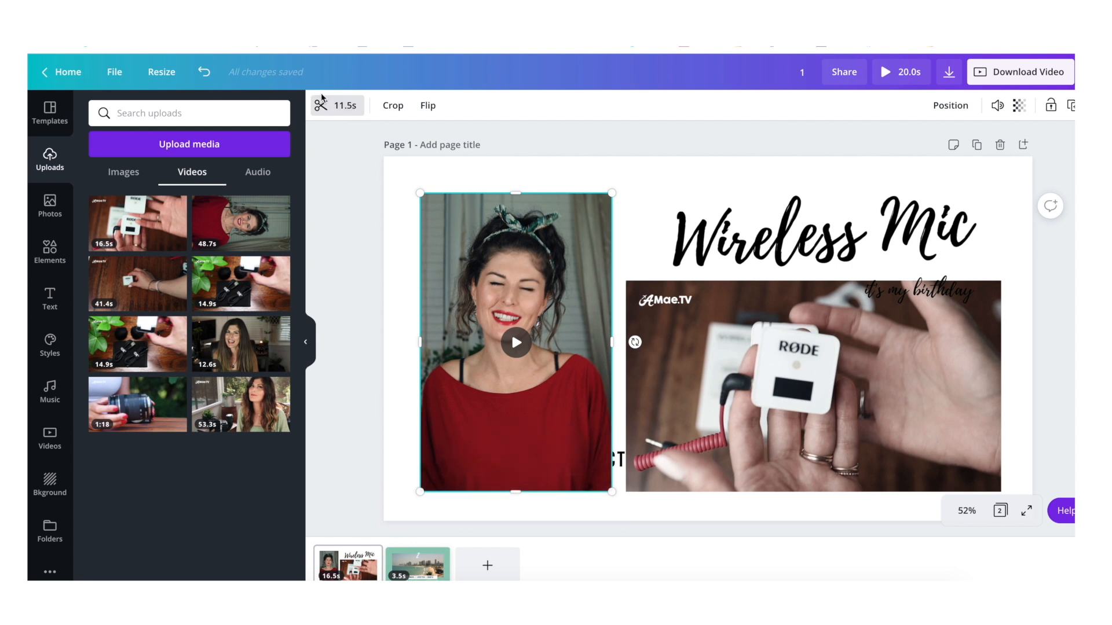
Step: Trim the end of the RØDE microphone clip to a length of 11.5 seconds to match the portrait clip
key("Tab")
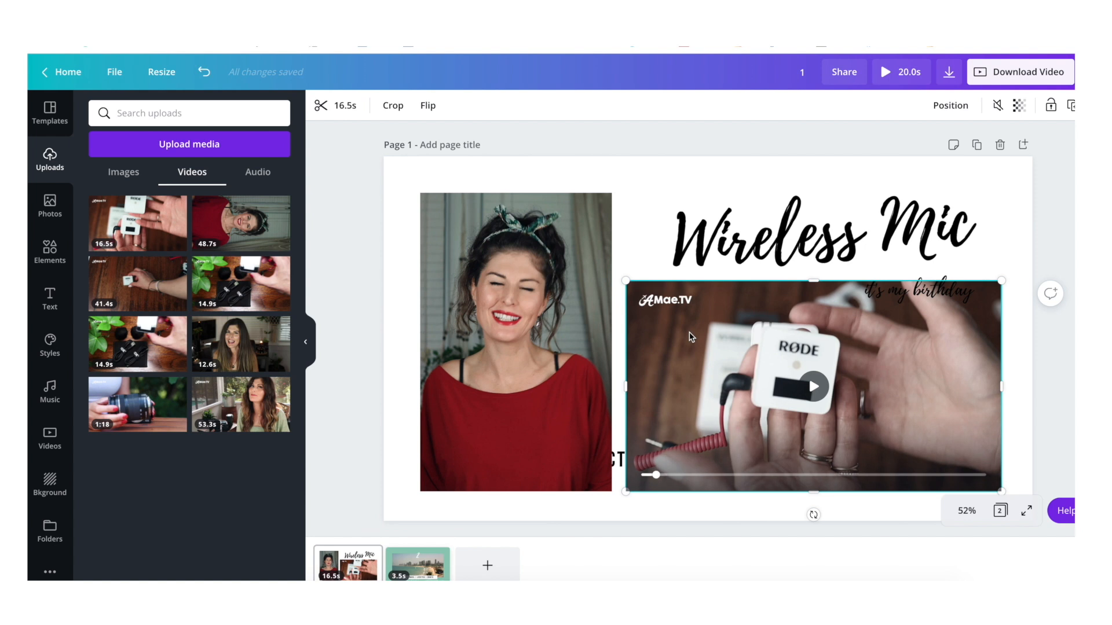
left_click(322, 105)
left_click_drag(1059, 106, 835, 111)
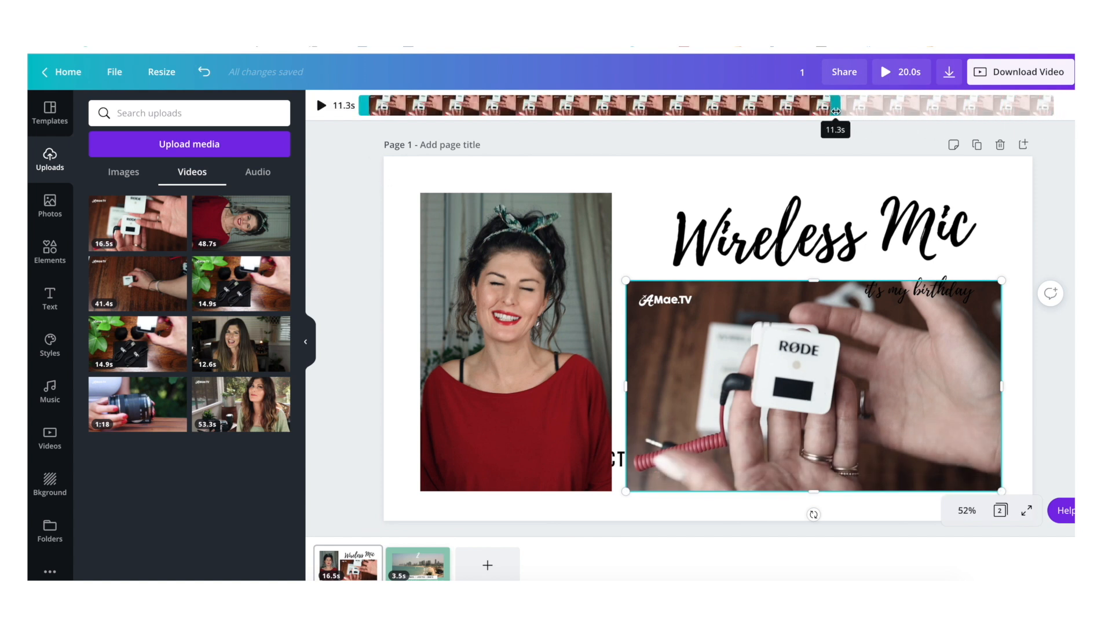
left_click_drag(838, 110, 844, 111)
left_click(683, 357)
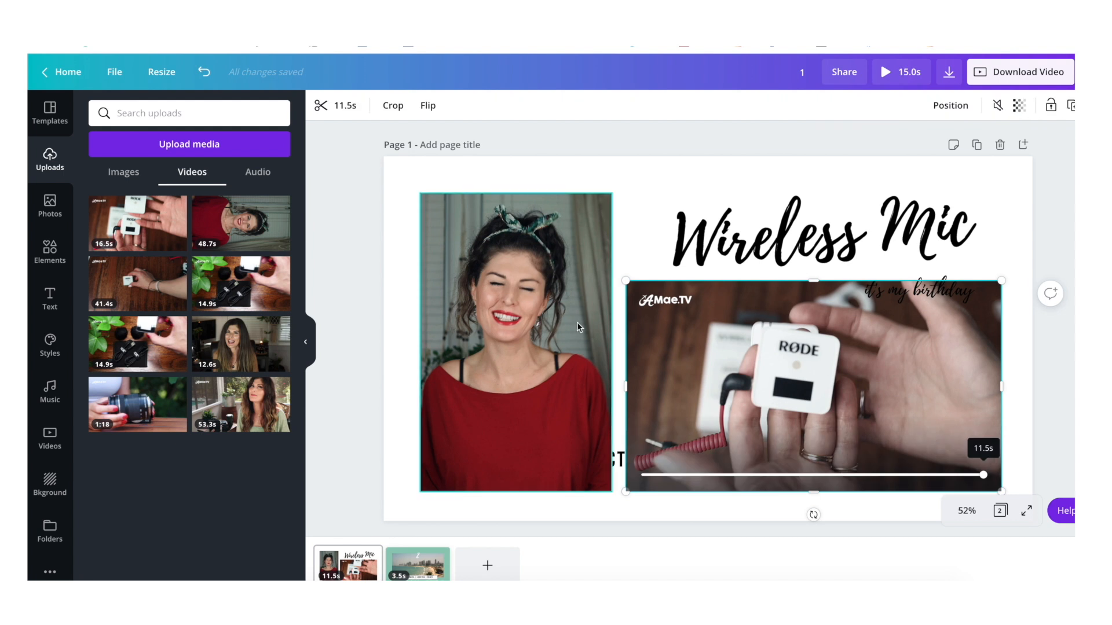
left_click(577, 323)
left_click(731, 362)
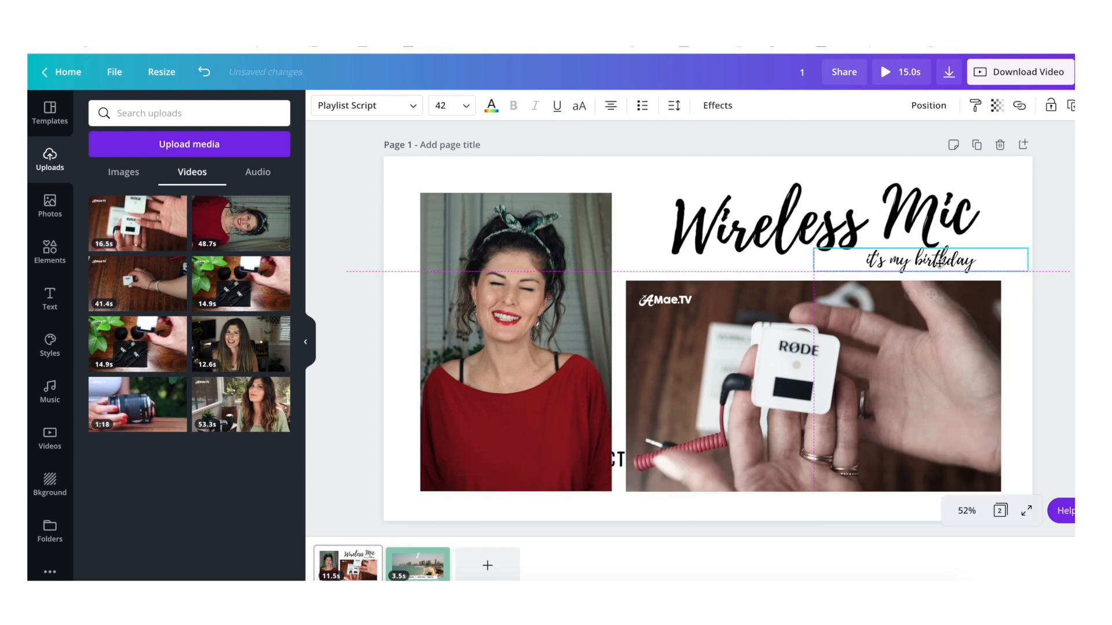
Step: Delete the "it's my birthday" text and place the "Compact and perfect for vloggers!" line directly beneath the Wireless Mic title
left_click_drag(939, 260, 939, 267)
key("Delete")
left_click_drag(621, 463, 747, 274)
left_click_drag(747, 274, 726, 266)
left_click_drag(780, 225, 785, 218)
left_click(348, 254)
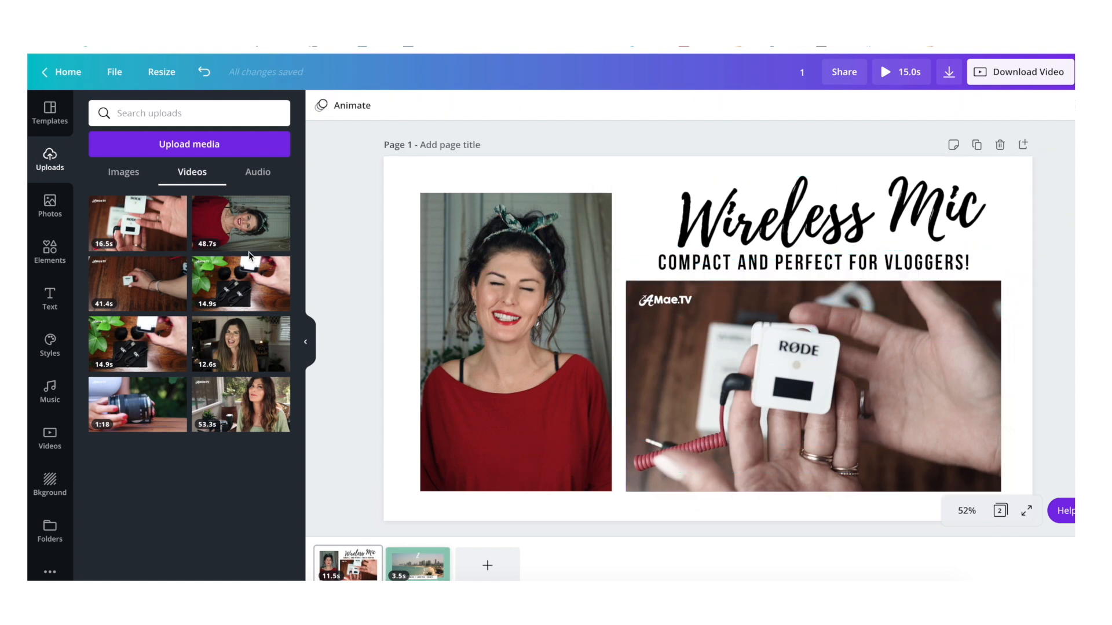
Step: Delete the gold-dotted graphic in the page's lower-left corner and add a black circled number 1 graphic beside the Wireless Mic title
left_click(51, 260)
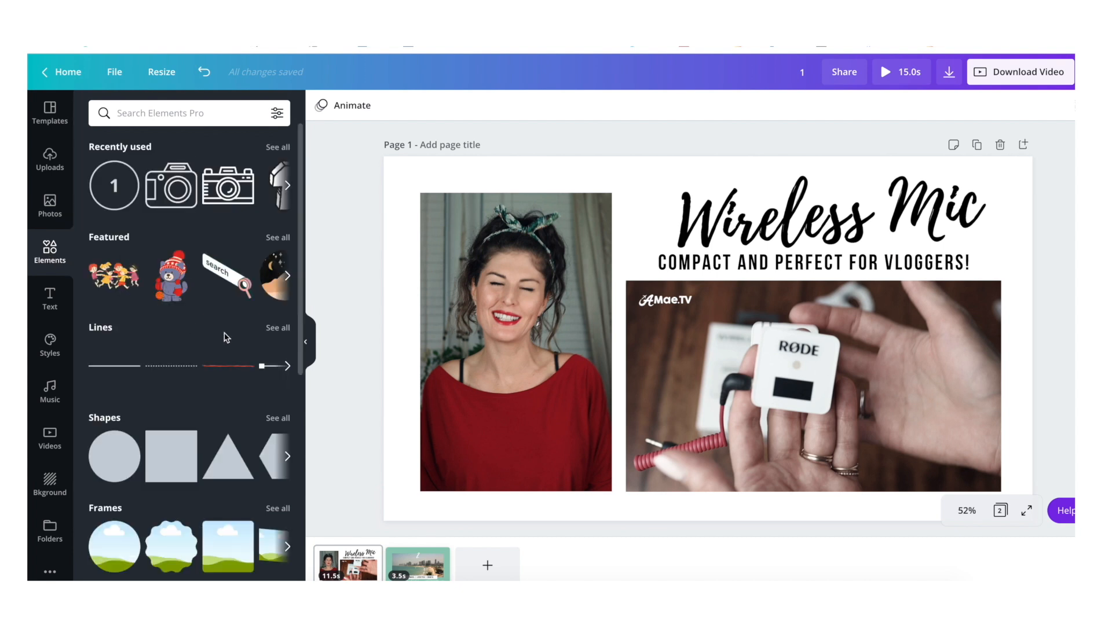
scroll(261, 339, "down", 4)
type("numbe")
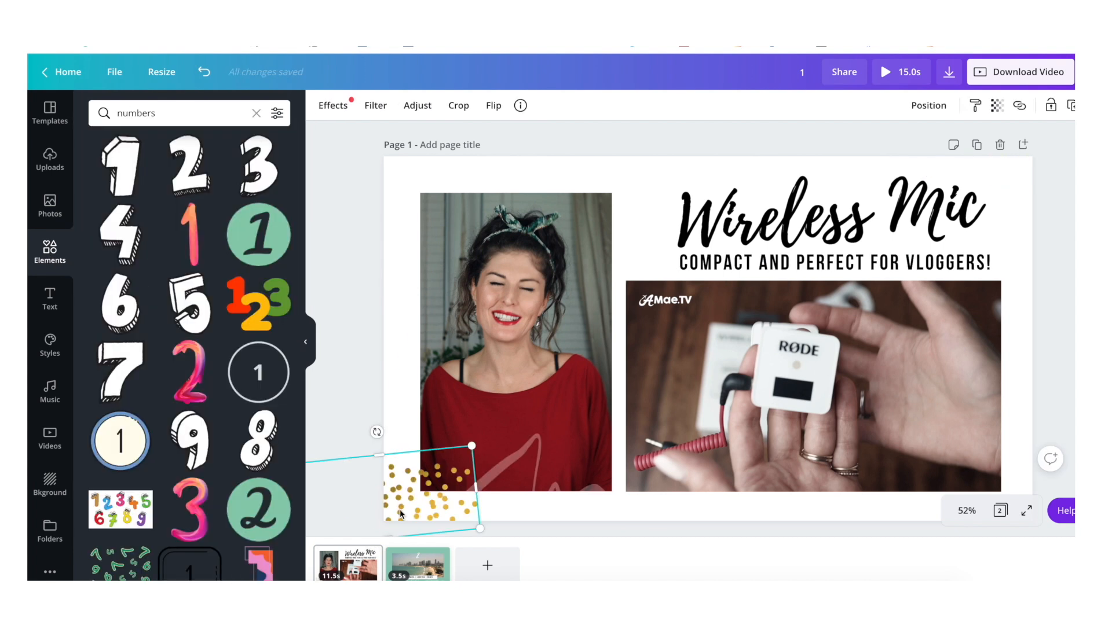
key("Delete")
scroll(264, 331, "down", 2)
scroll(193, 344, "down", 6)
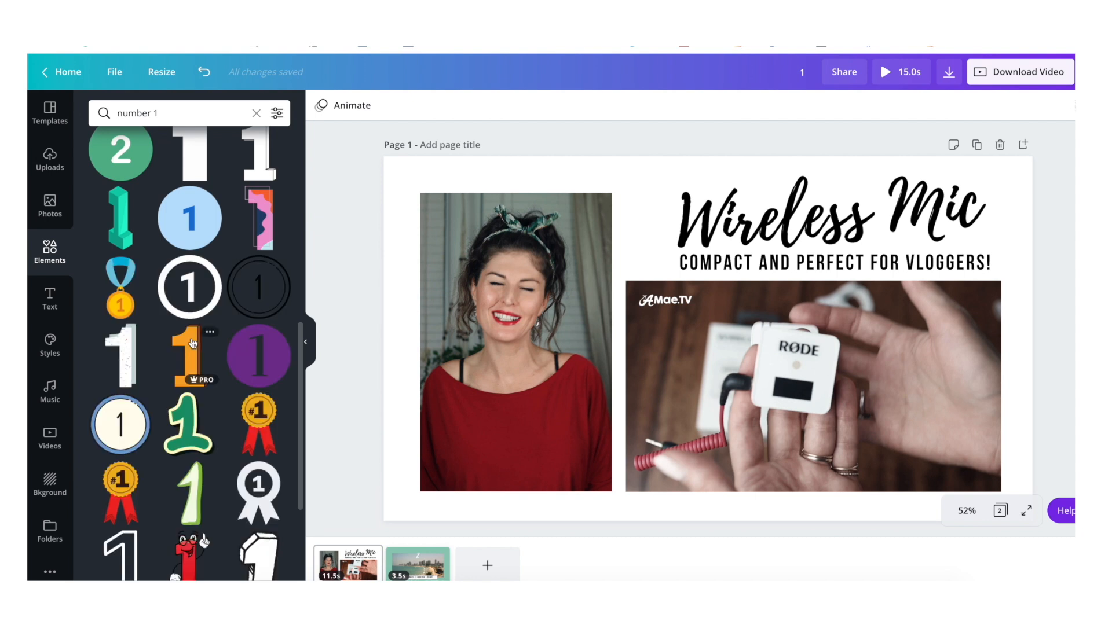
left_click_drag(684, 286, 652, 239)
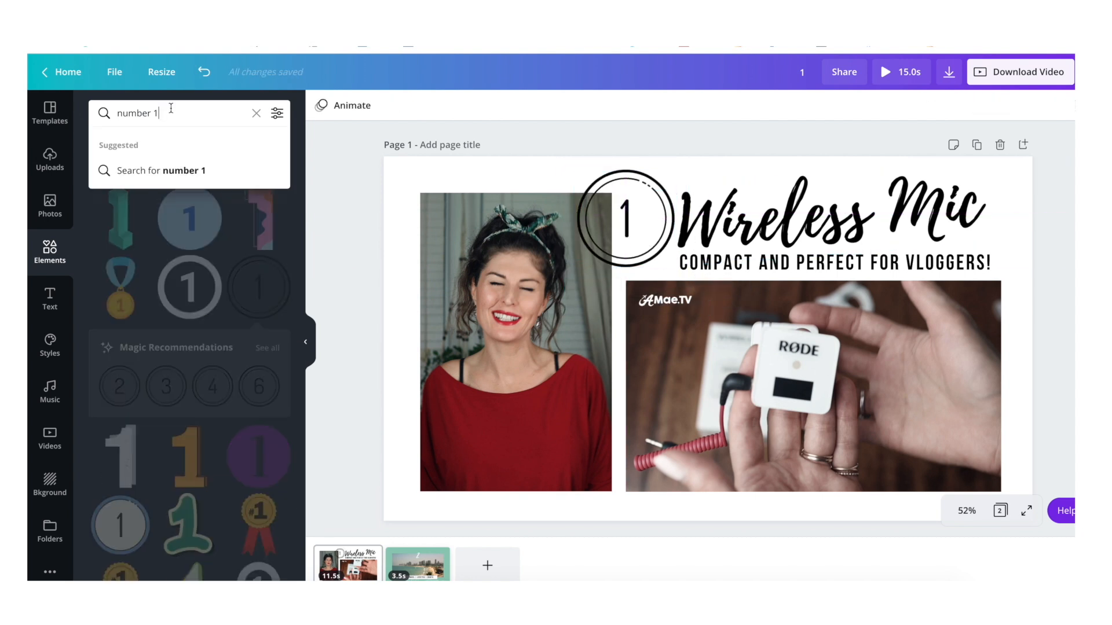
Step: Search the elements for "cameras" and place a small solid black camera icon at the end of the "Compact and perfect for vloggers!" line
triple_click(171, 108)
type("ca")
left_click(136, 168)
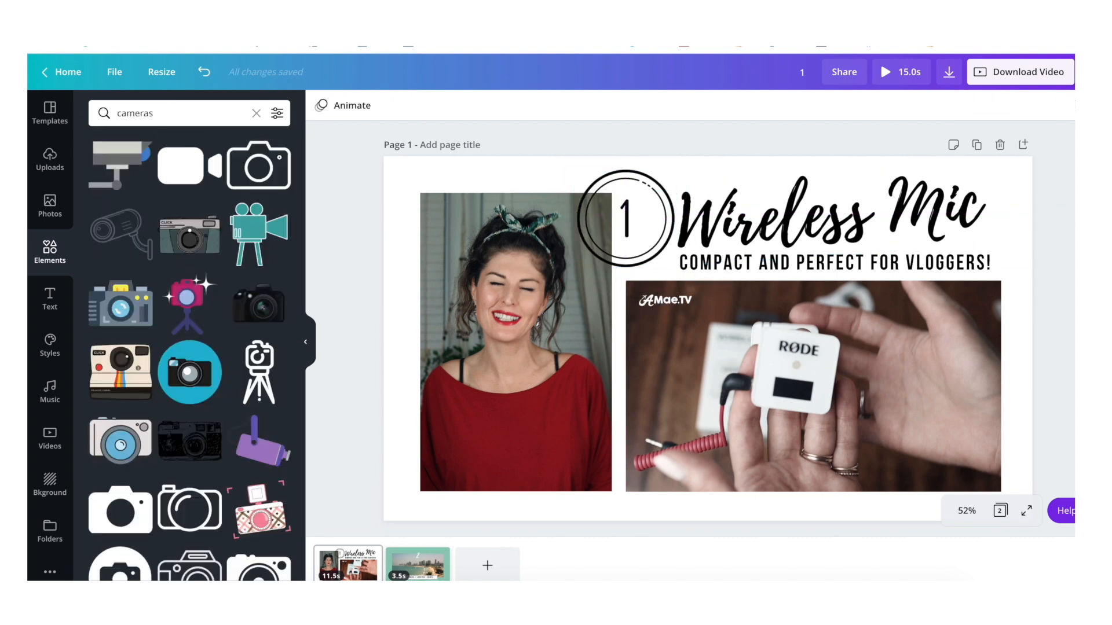
scroll(188, 368, "down", 3)
scroll(188, 367, "down", 3)
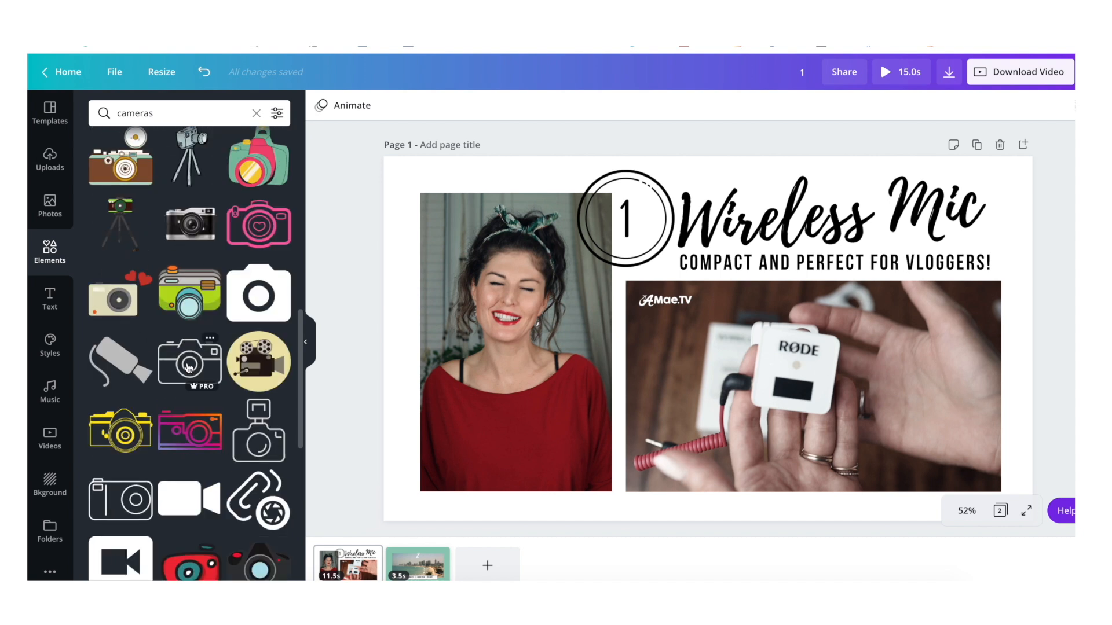
left_click(260, 311)
left_click_drag(791, 411, 985, 249)
left_click_drag(985, 249, 1046, 250)
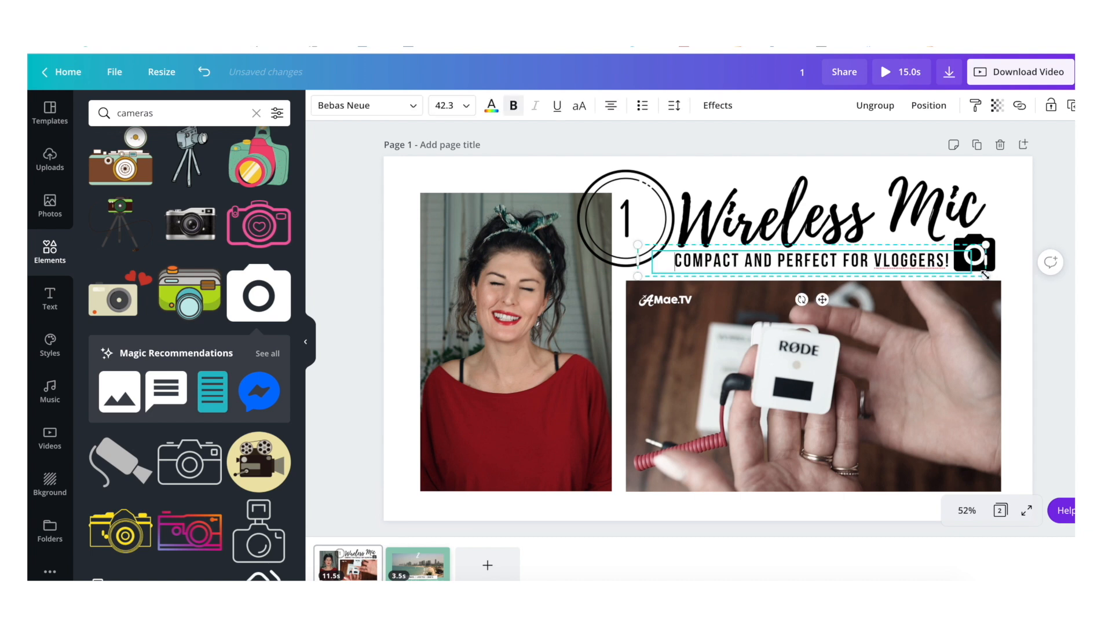
left_click(842, 236)
left_click(754, 135)
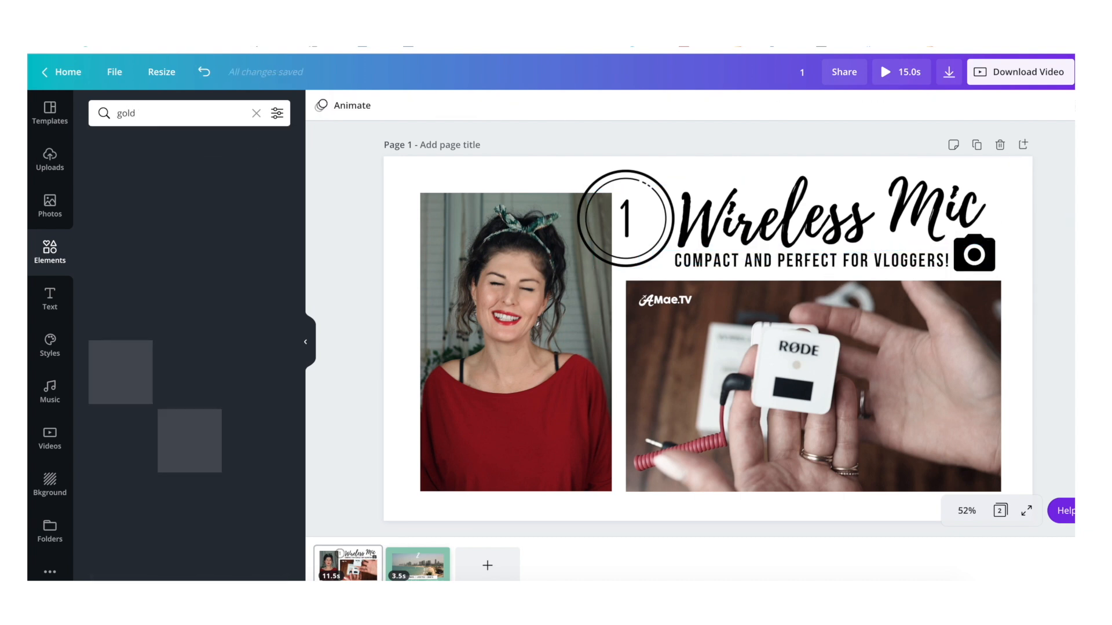
Step: Add the gold confetti dots from the "gold" element results and position them at the page's lower-left corner
left_click(189, 510)
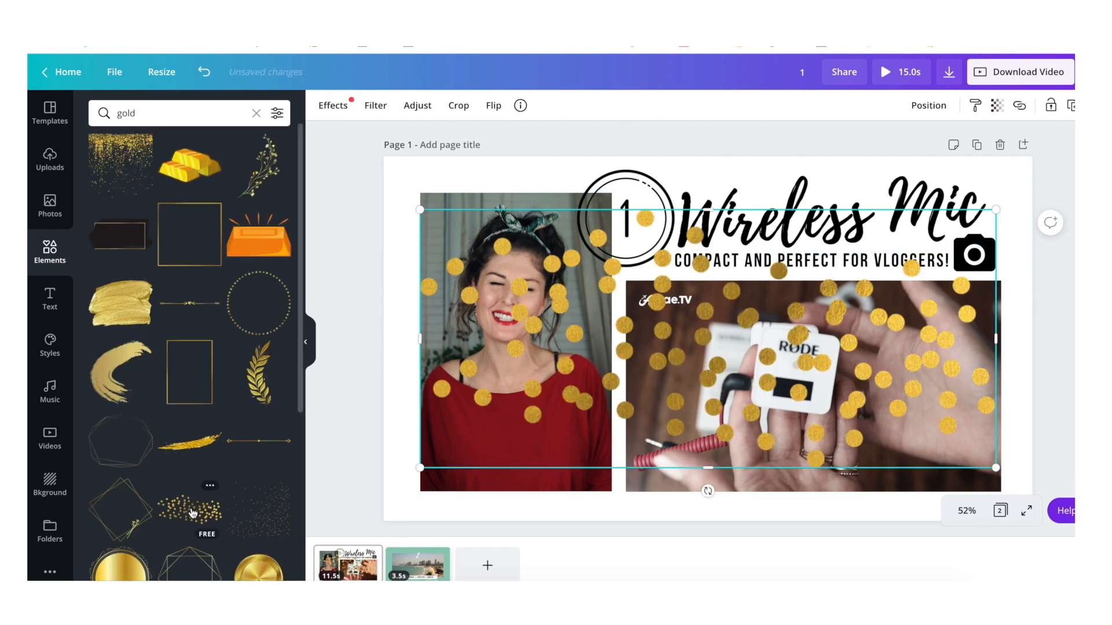
left_click_drag(556, 417, 441, 481)
left_click_drag(444, 557, 371, 398)
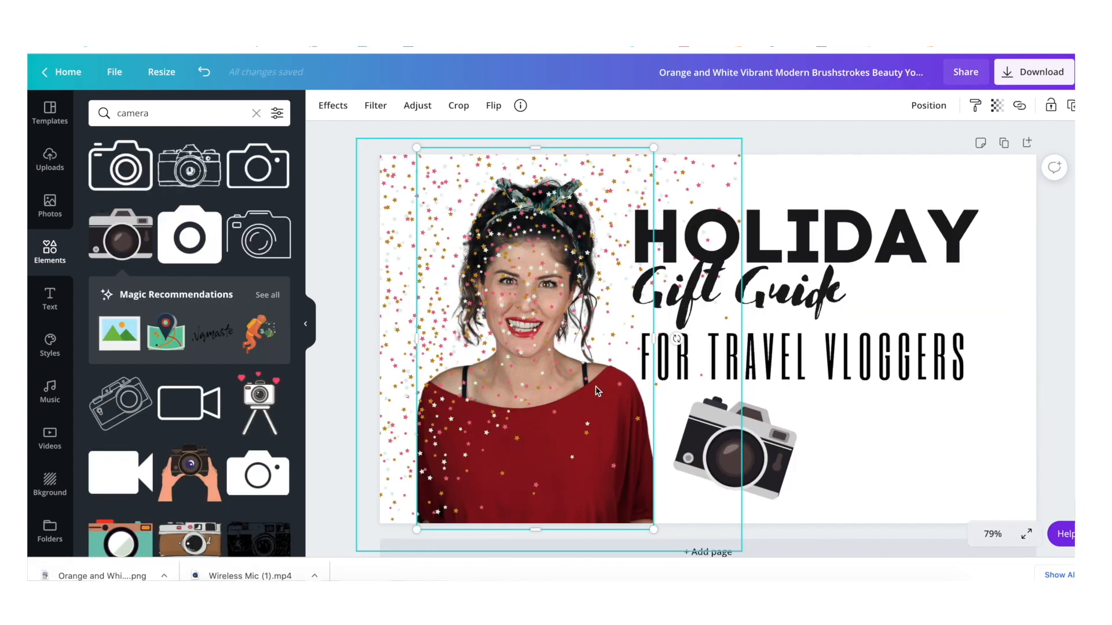
Step: In the Holiday Gift Guide design, reorder the star confetti and portrait layers, sending the confetti to the back
left_click(597, 391)
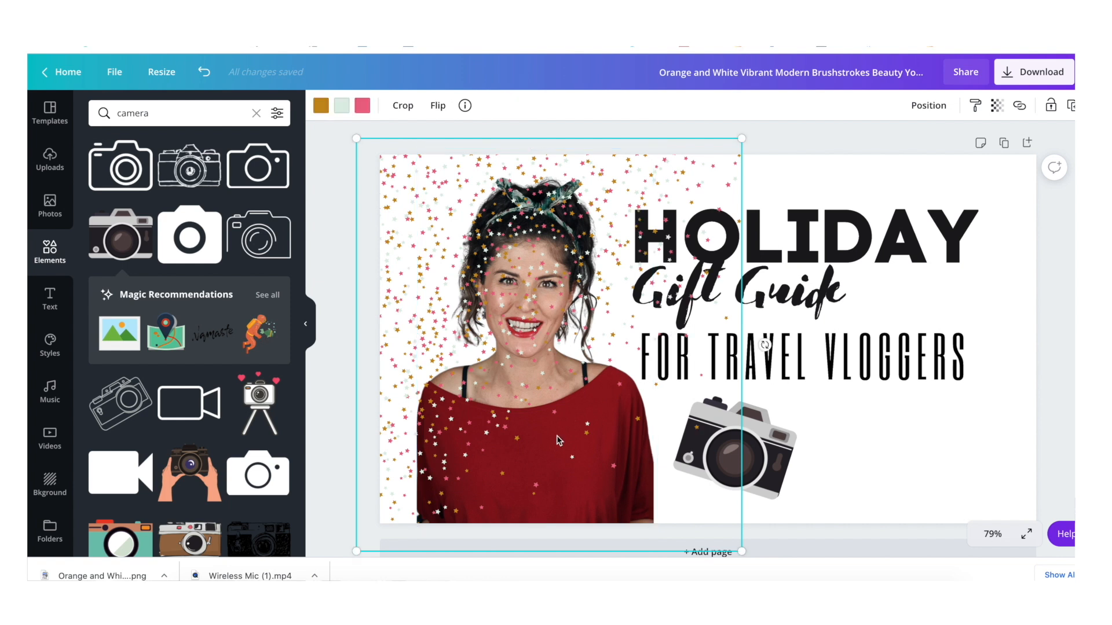
right_click(591, 419)
left_click(632, 420)
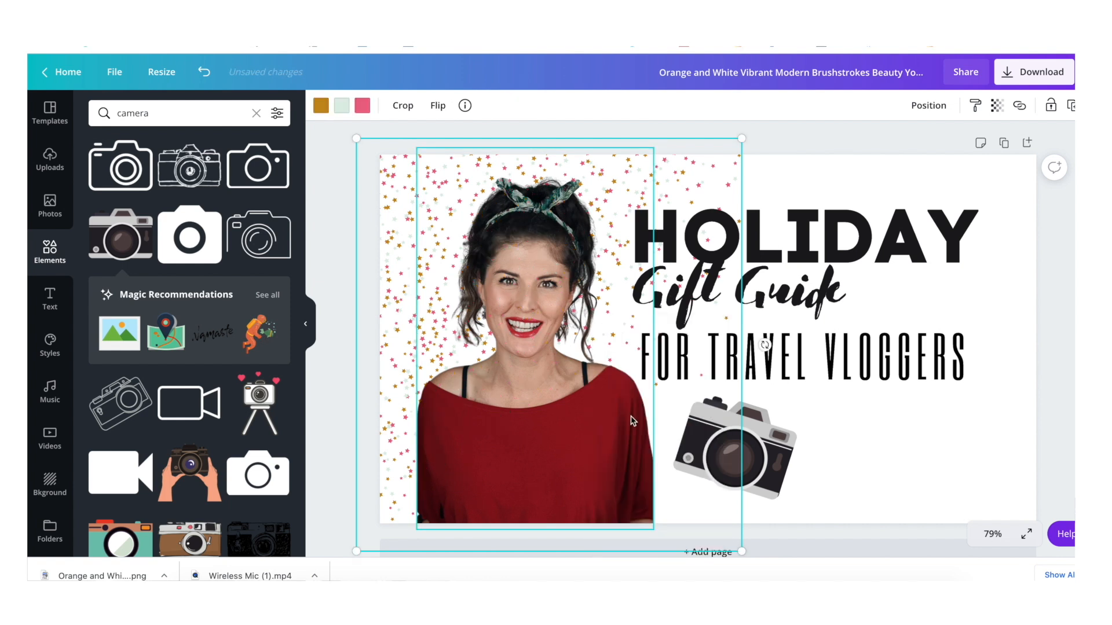
left_click(576, 457)
right_click(576, 457)
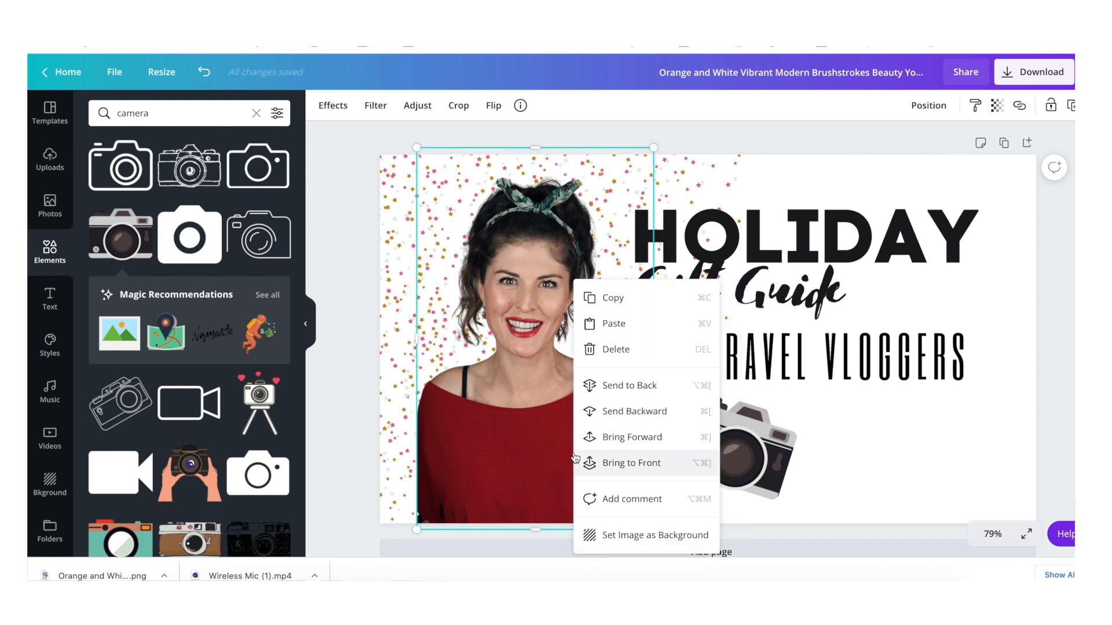
left_click(606, 412)
right_click(439, 323)
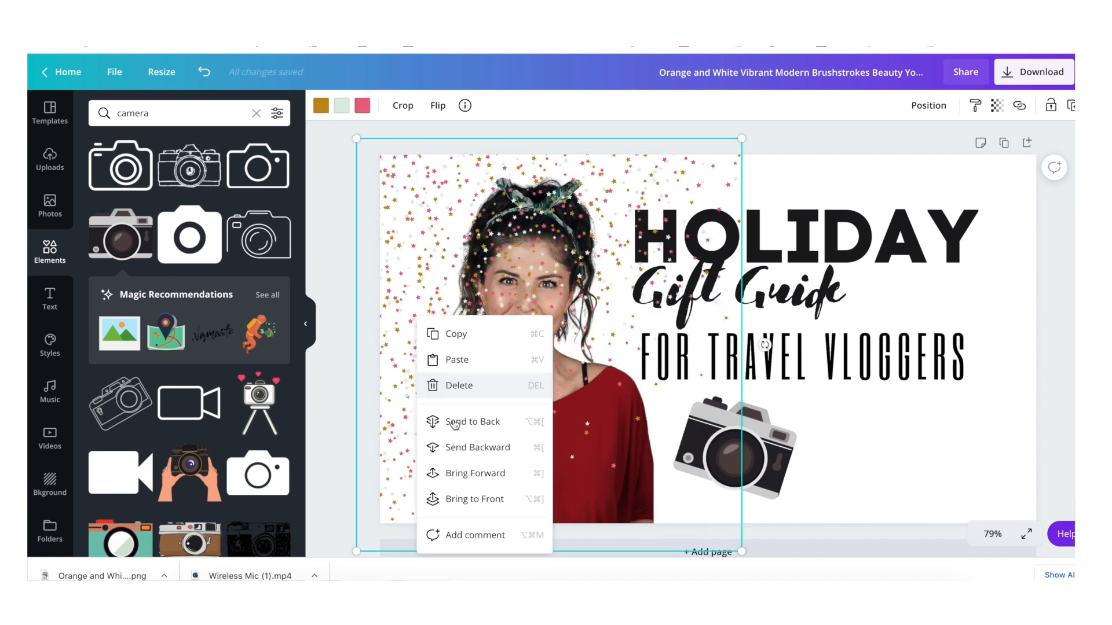
left_click(466, 423)
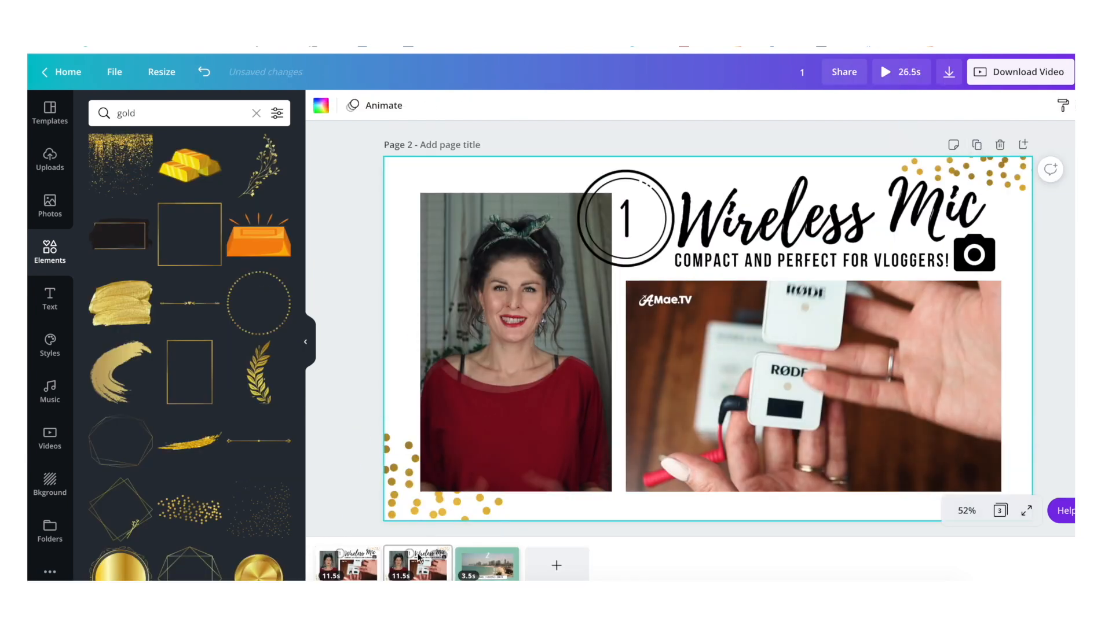
Step: On page 2 of the Wireless Mic video, replace the circled number 1 beside the title with the matching circled number 2
left_click(416, 569)
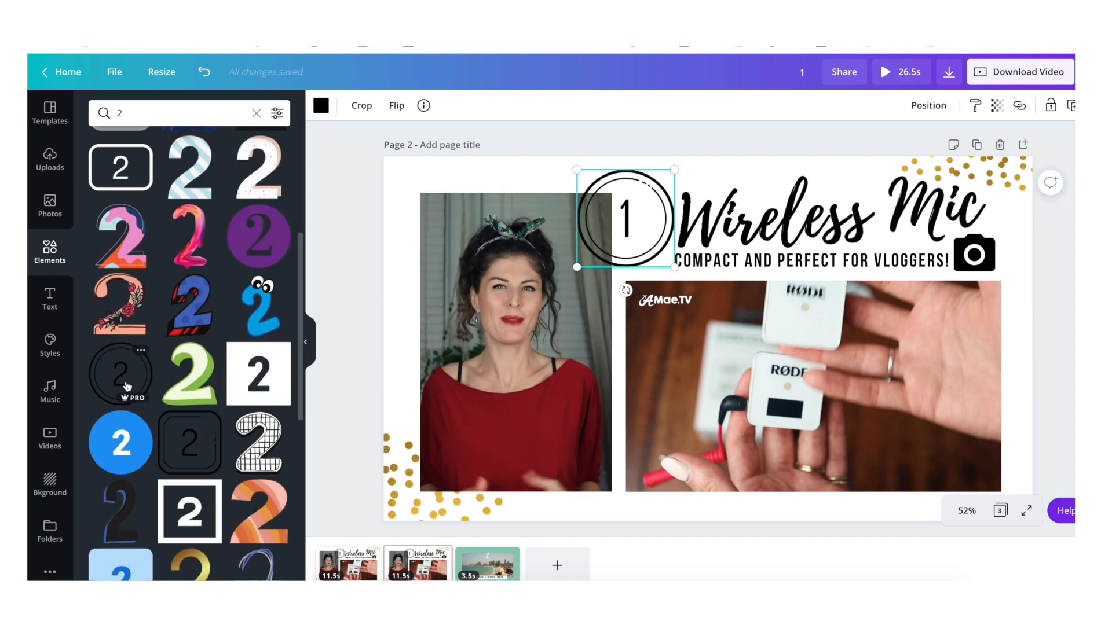
left_click(120, 374)
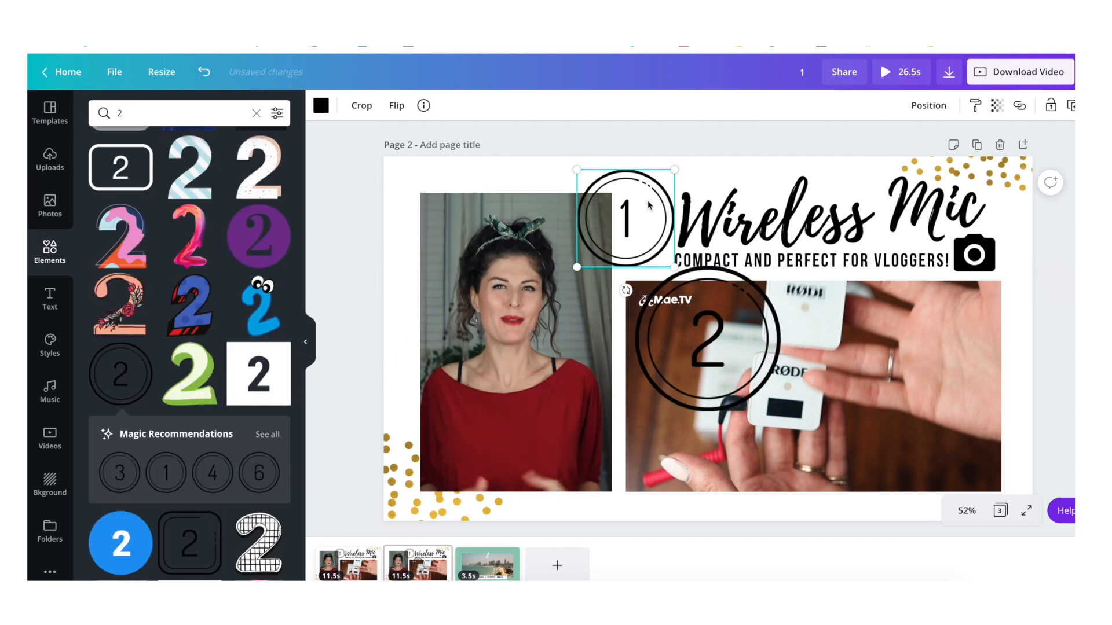
key("Delete")
left_click_drag(708, 340, 675, 278)
Step: Look at the available options for the 16.5-second clip DEMO PROROLL.mp4 in the uploaded videos
left_click(40, 164)
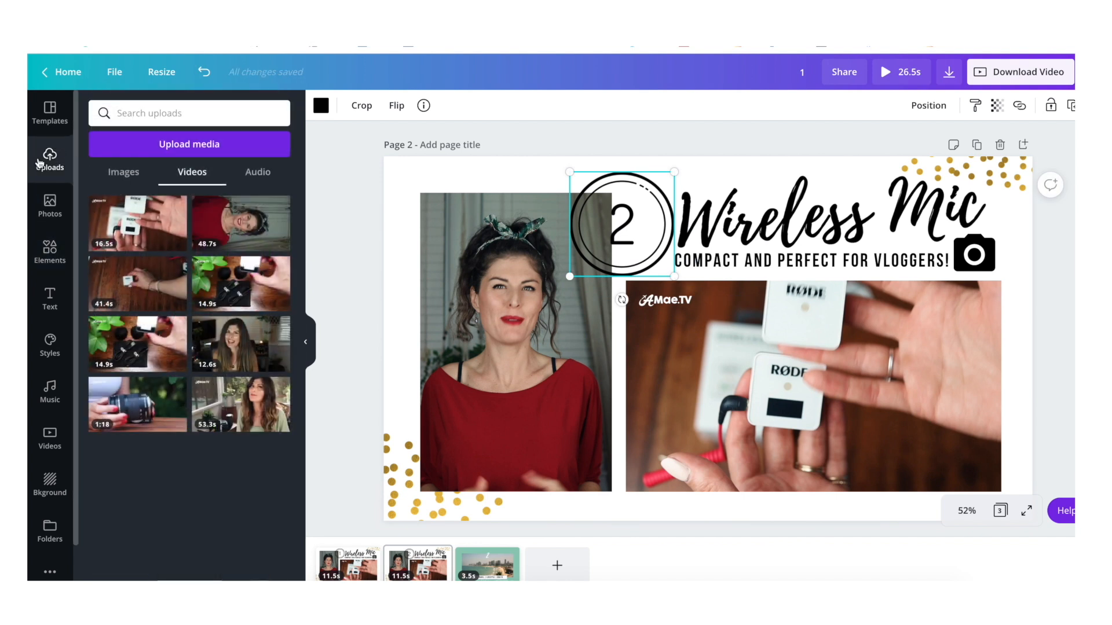
mouse_move(178, 205)
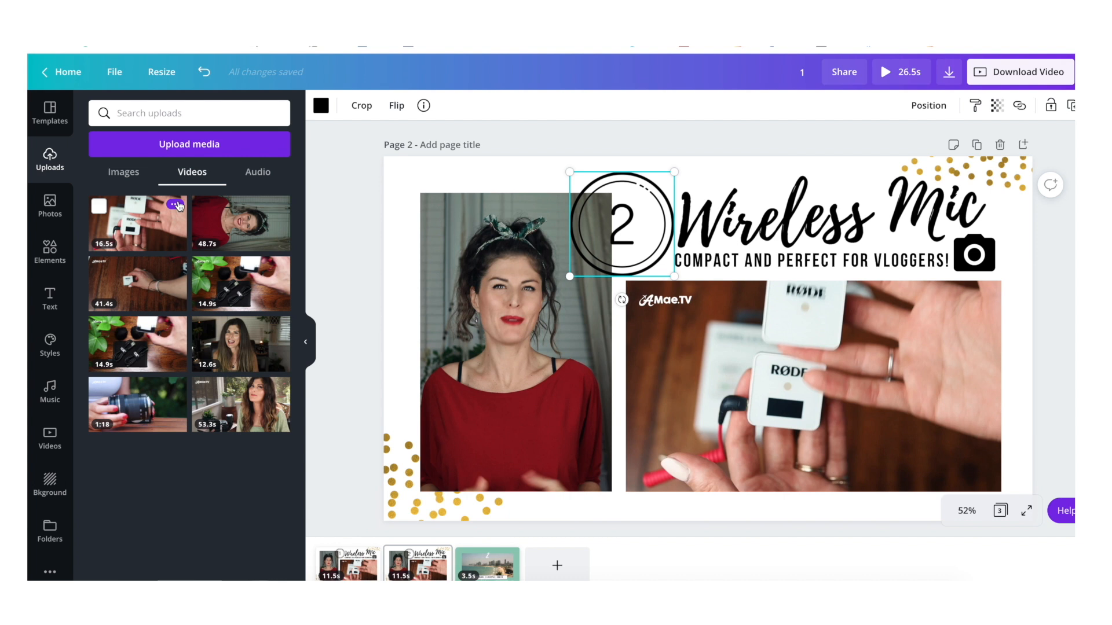
left_click(175, 205)
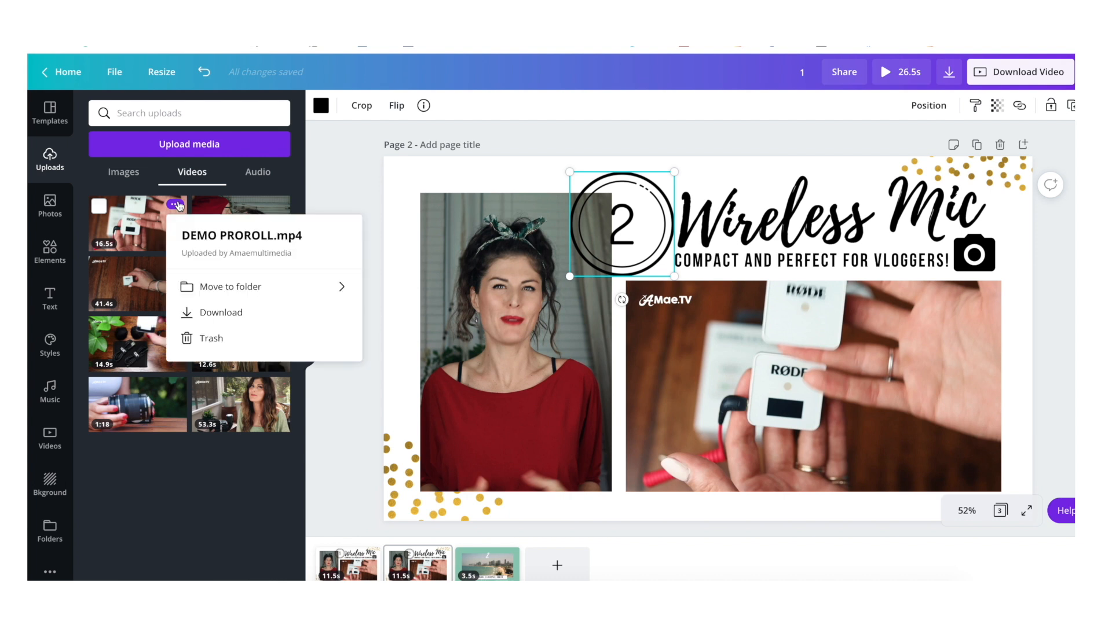
left_click(360, 184)
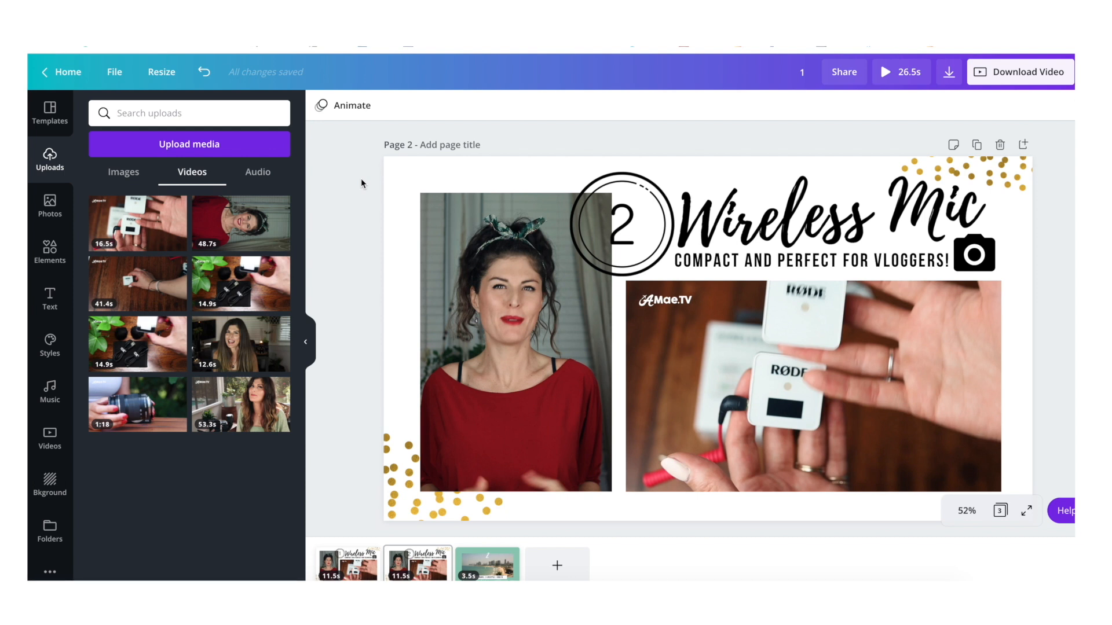
Step: Preview the Block, Fade and Pan page animations, and apply the Baseline animation to all pages
left_click(338, 108)
left_click(184, 156)
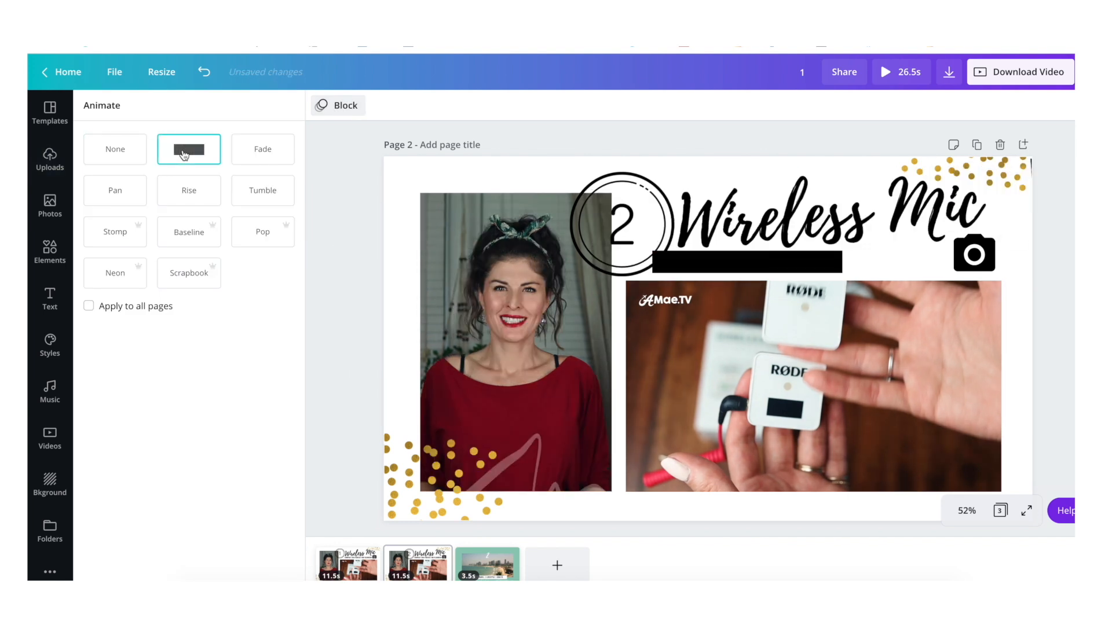
left_click(263, 151)
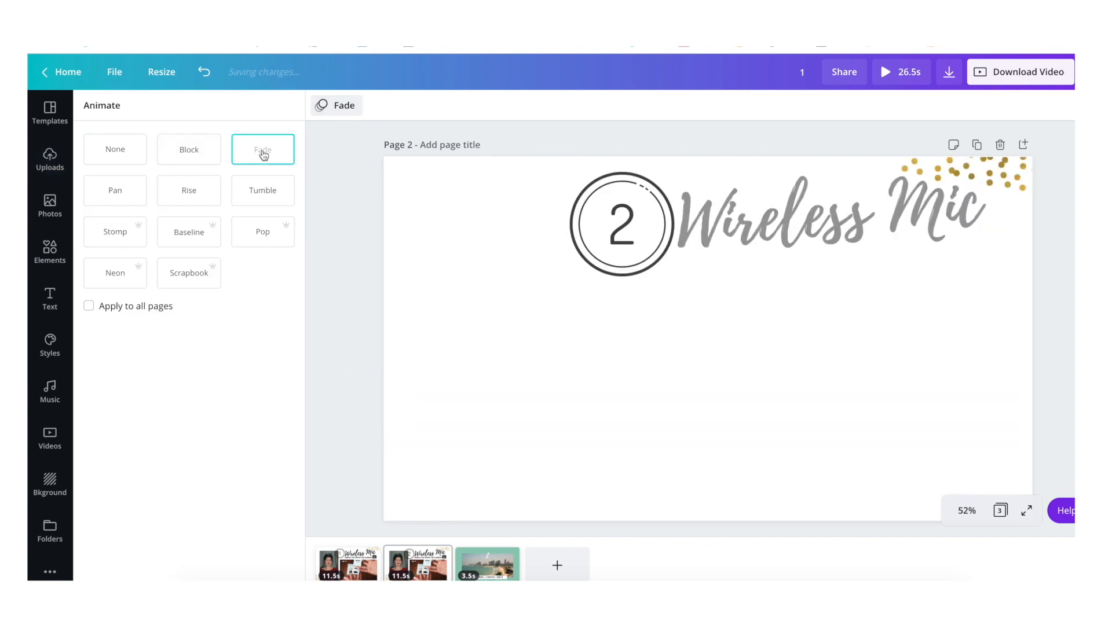
left_click(121, 194)
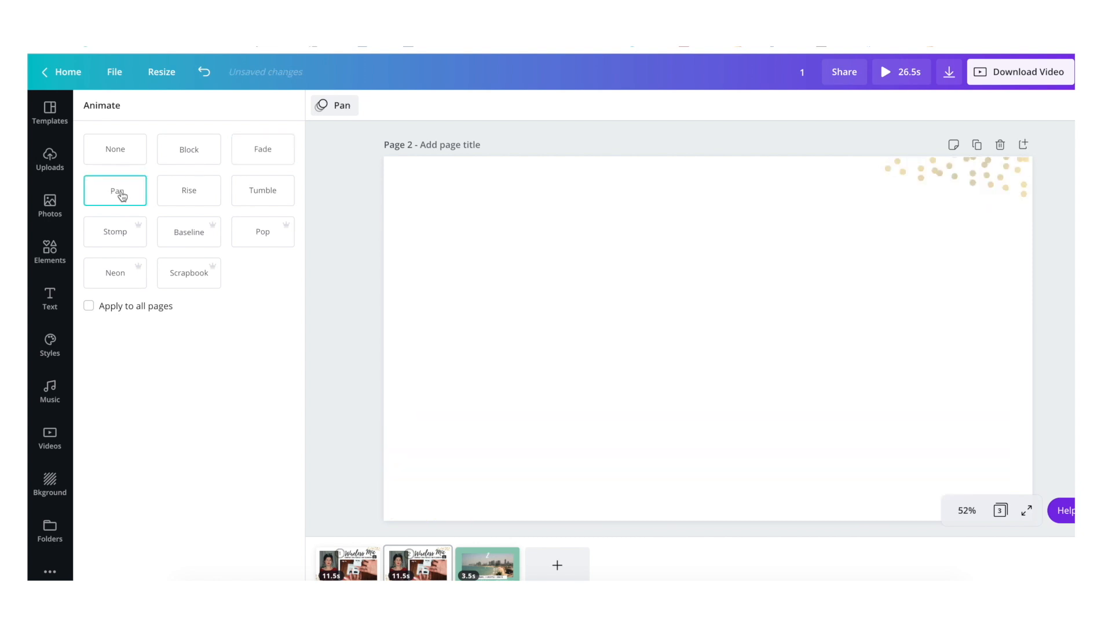
left_click(196, 238)
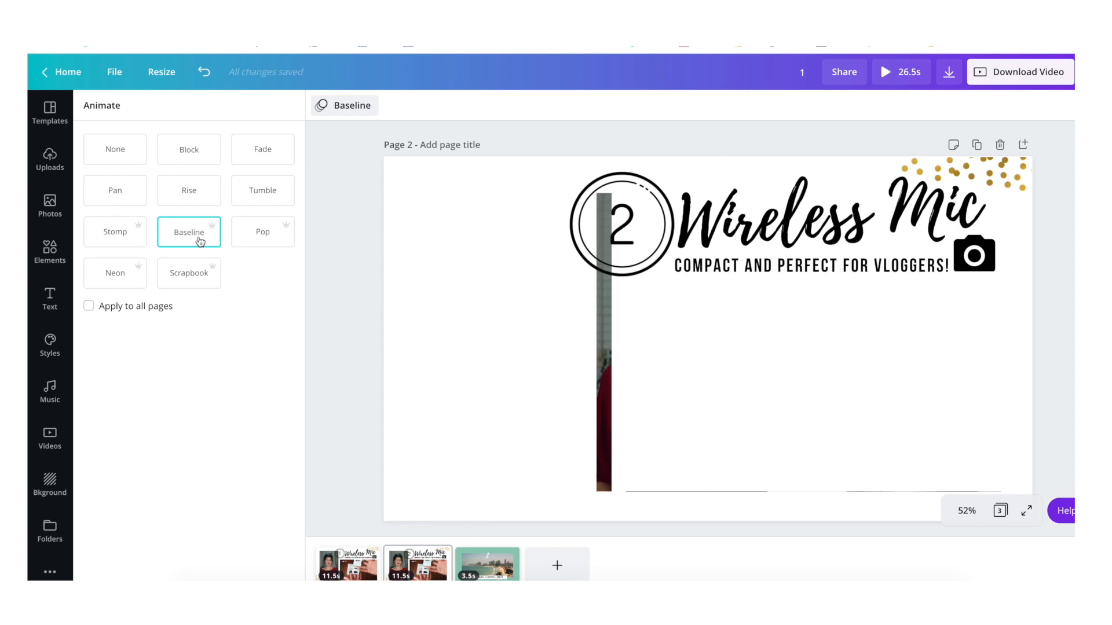
left_click(89, 307)
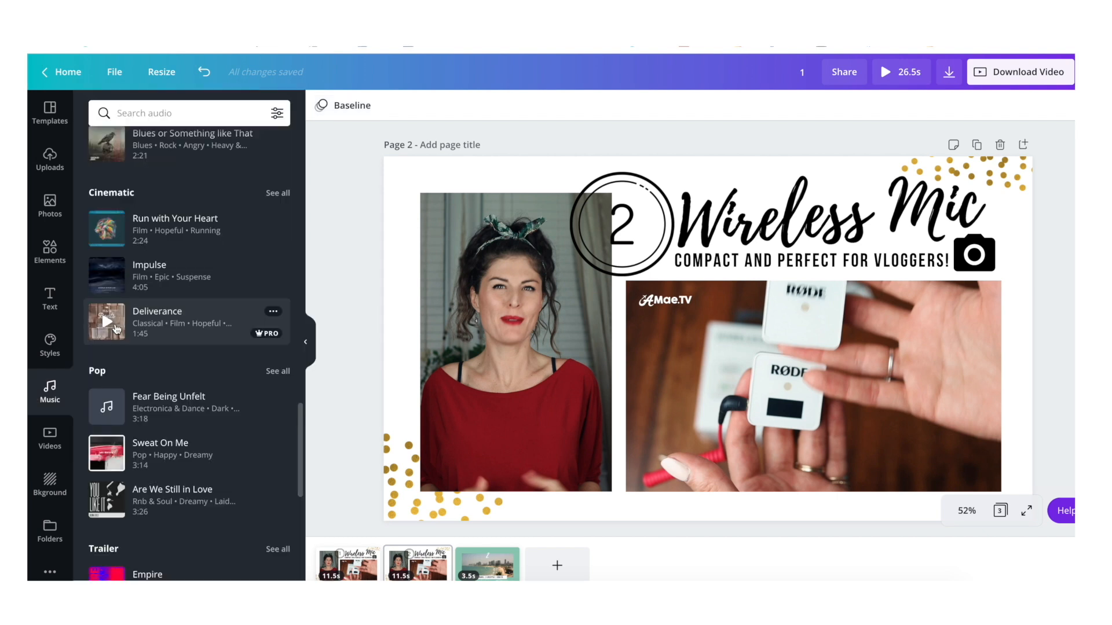
Step: Browse the music library, filter it to instrumentals, and search the audio for "smooth"
scroll(115, 328, "down", 15)
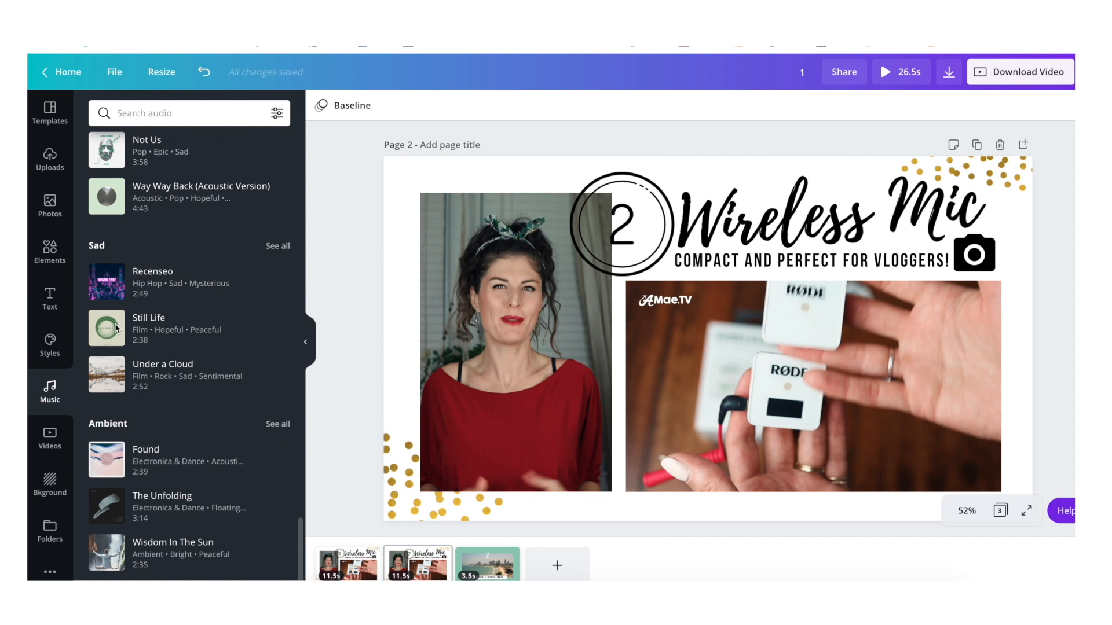
mouse_move(117, 329)
left_click(50, 393)
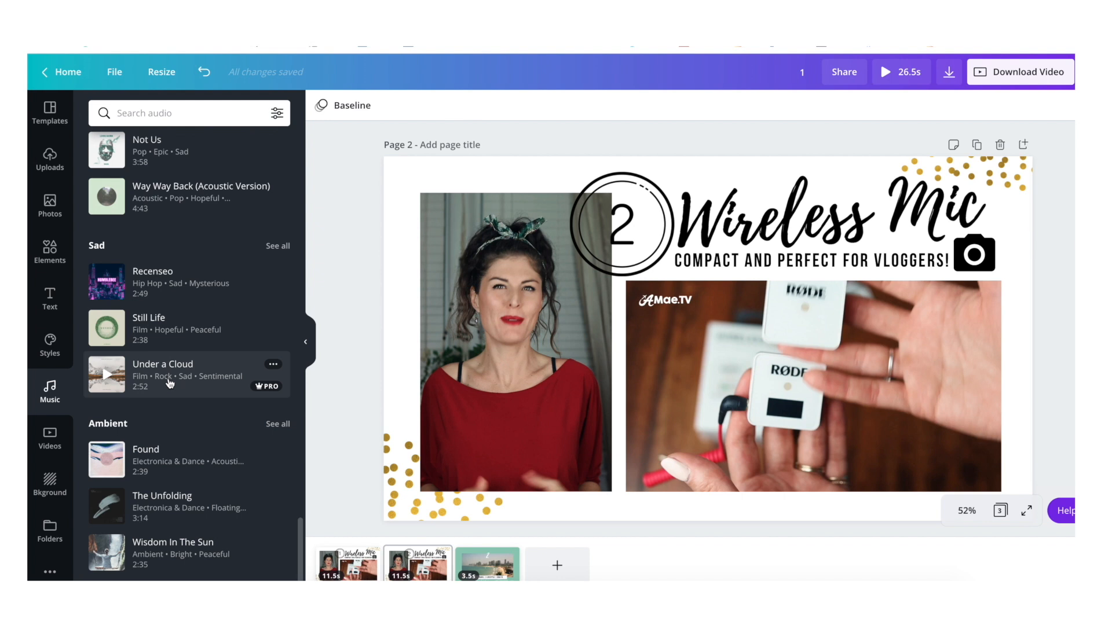
left_click(277, 113)
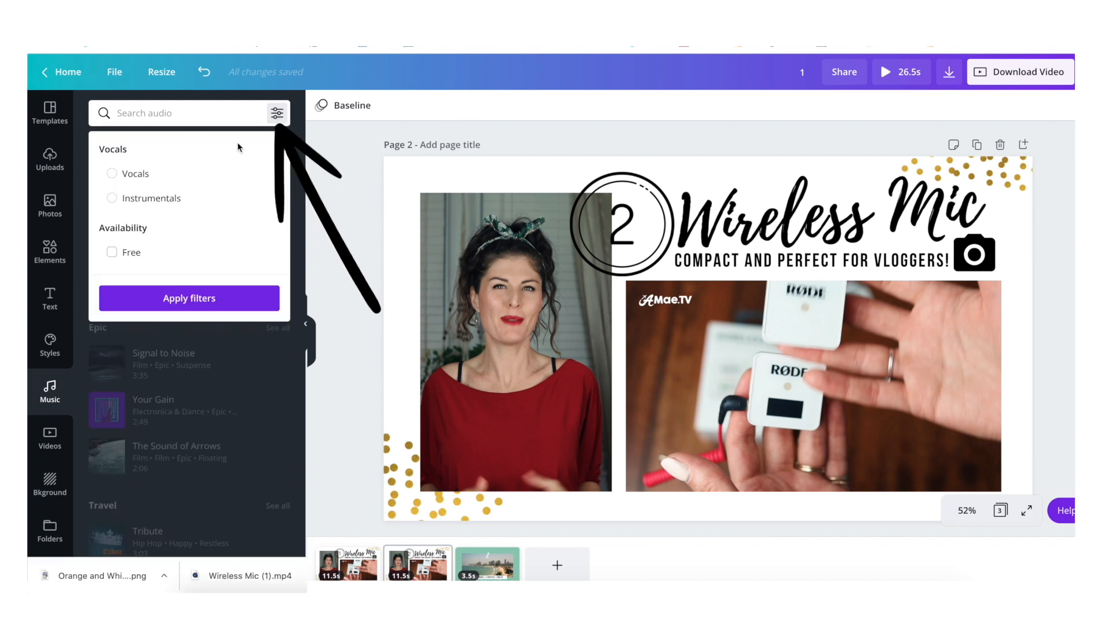
left_click(131, 194)
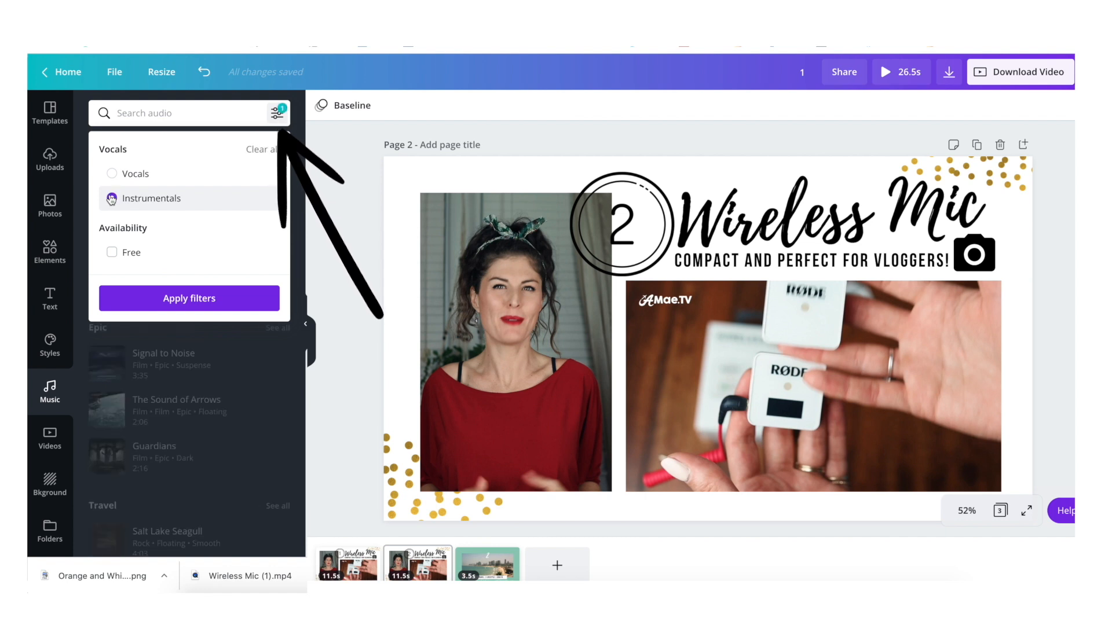
left_click(181, 298)
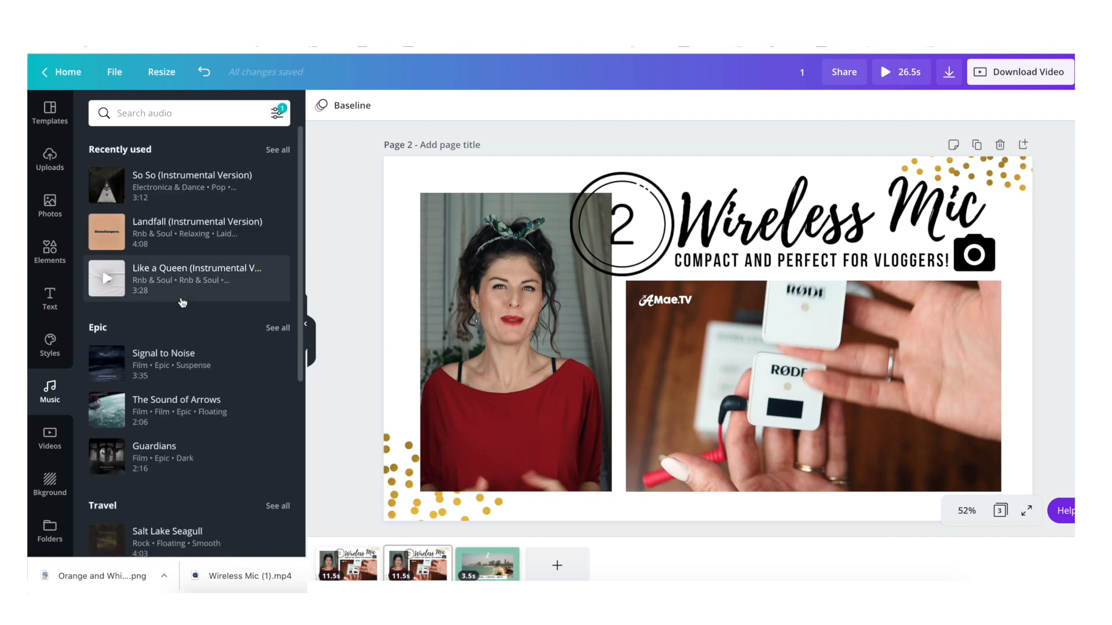
type("dreamy")
key("Return")
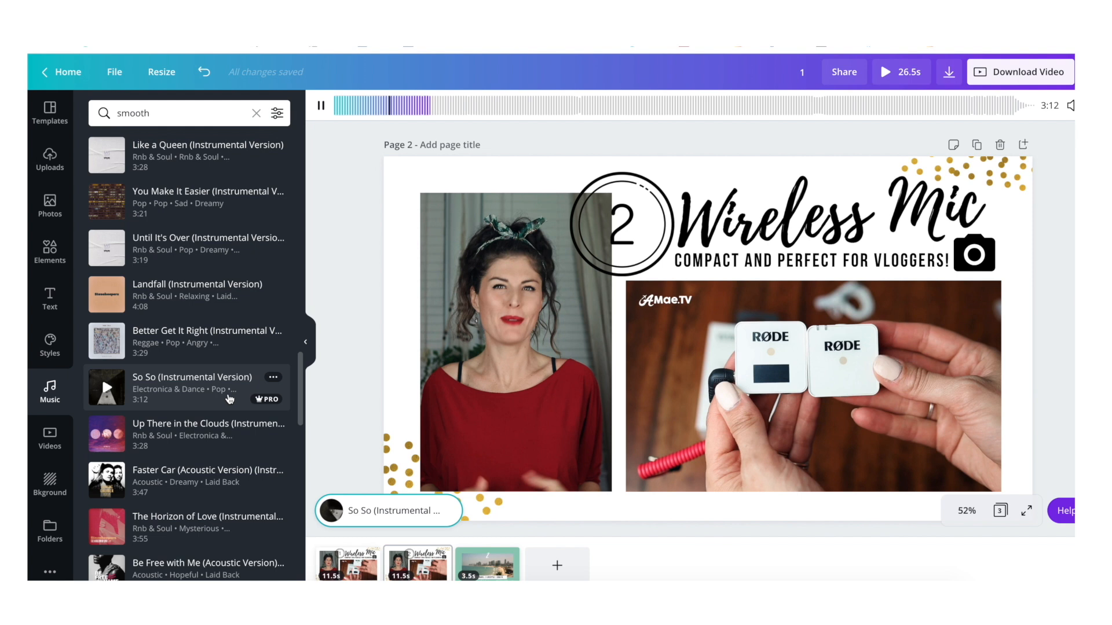
Step: Use a later section of So So (Instrumental Version) as background music and set its volume to 10
left_click(322, 108)
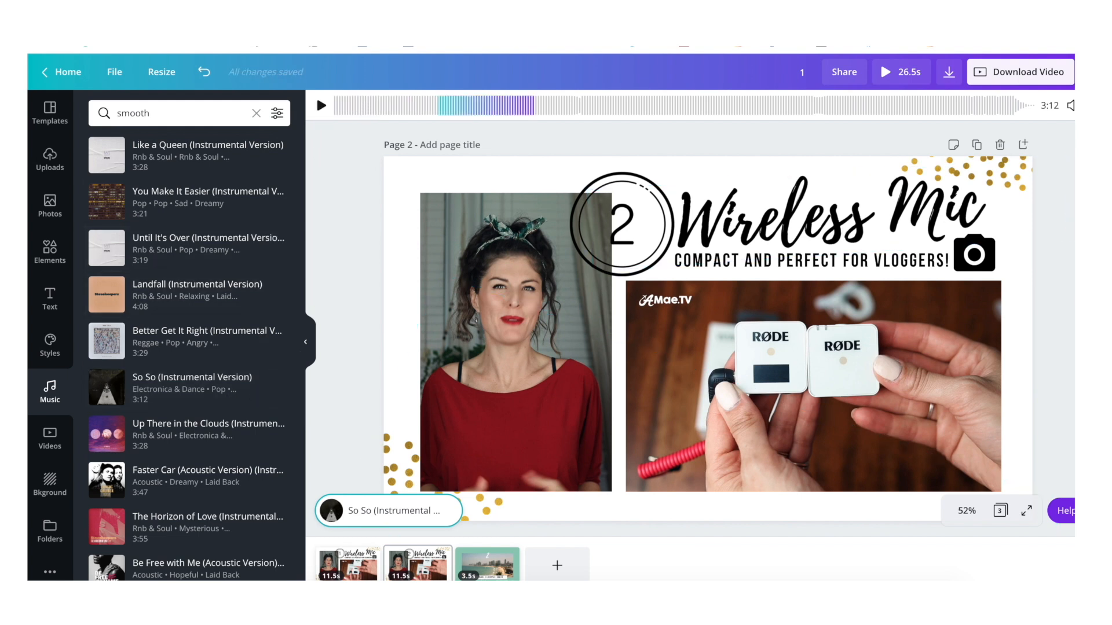
left_click(1071, 106)
left_click(916, 140)
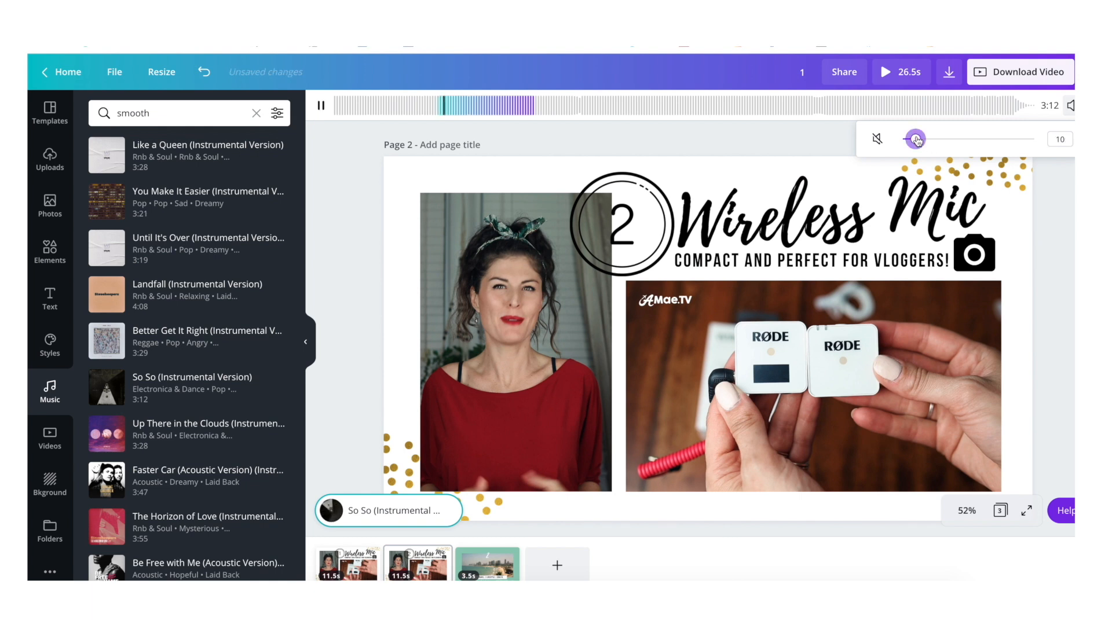
left_click(861, 143)
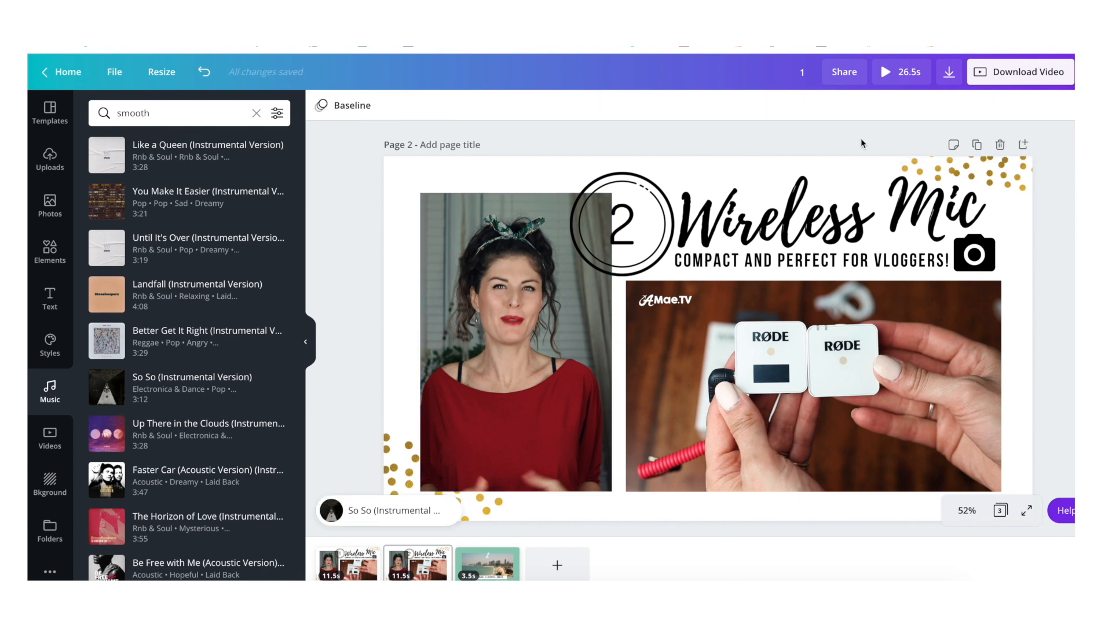
Step: Preview the finished video, and download all pages of the Wireless Mic design as an MP4 video
left_click(879, 72)
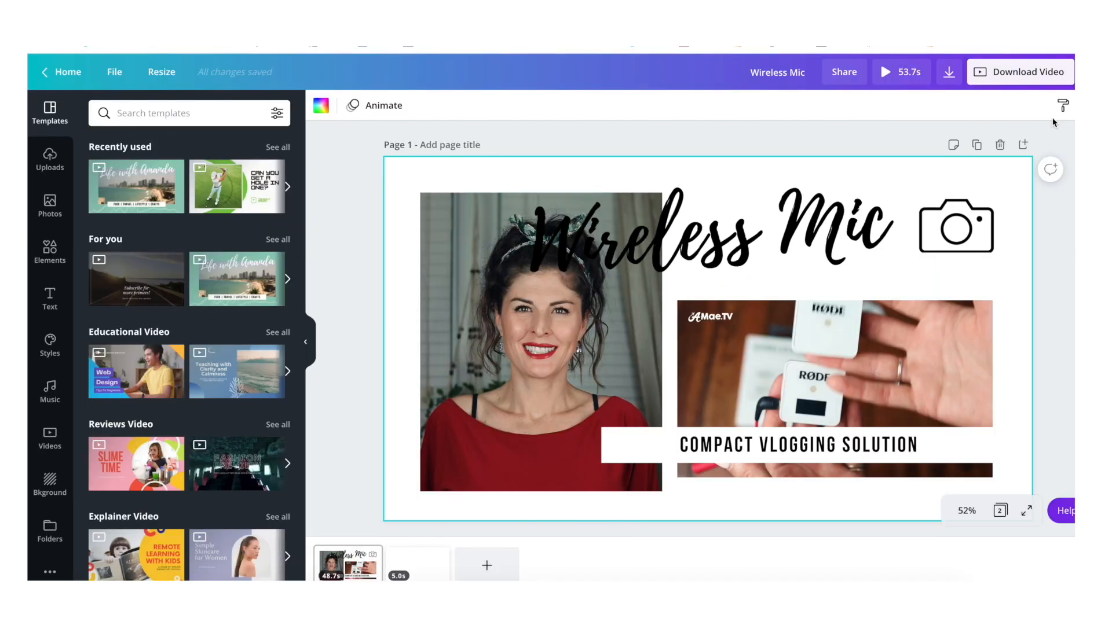
left_click(949, 72)
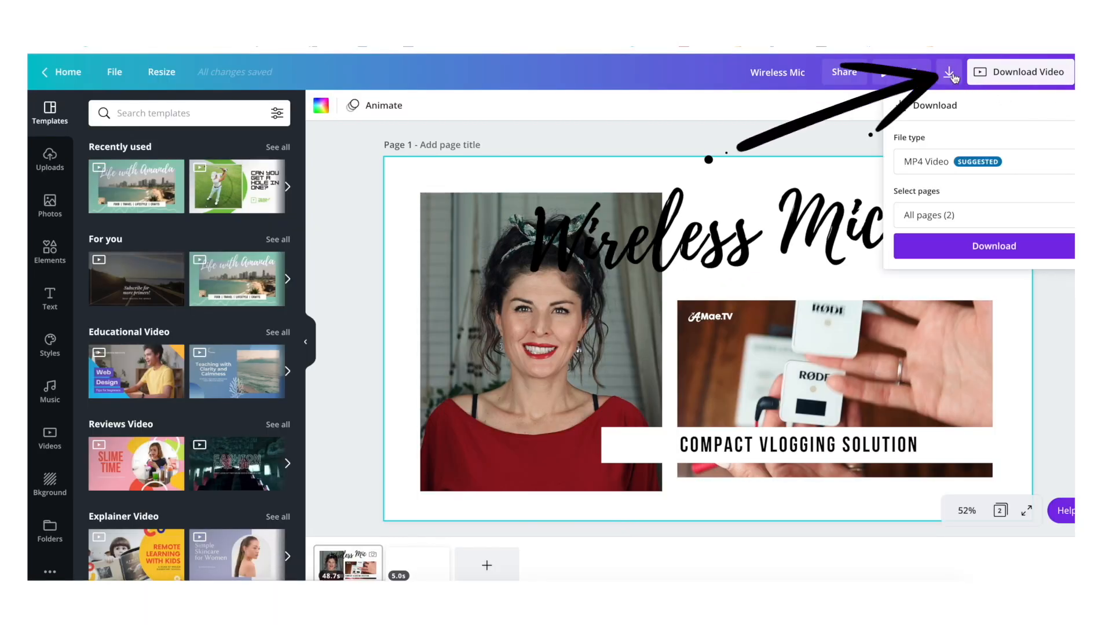
left_click(993, 247)
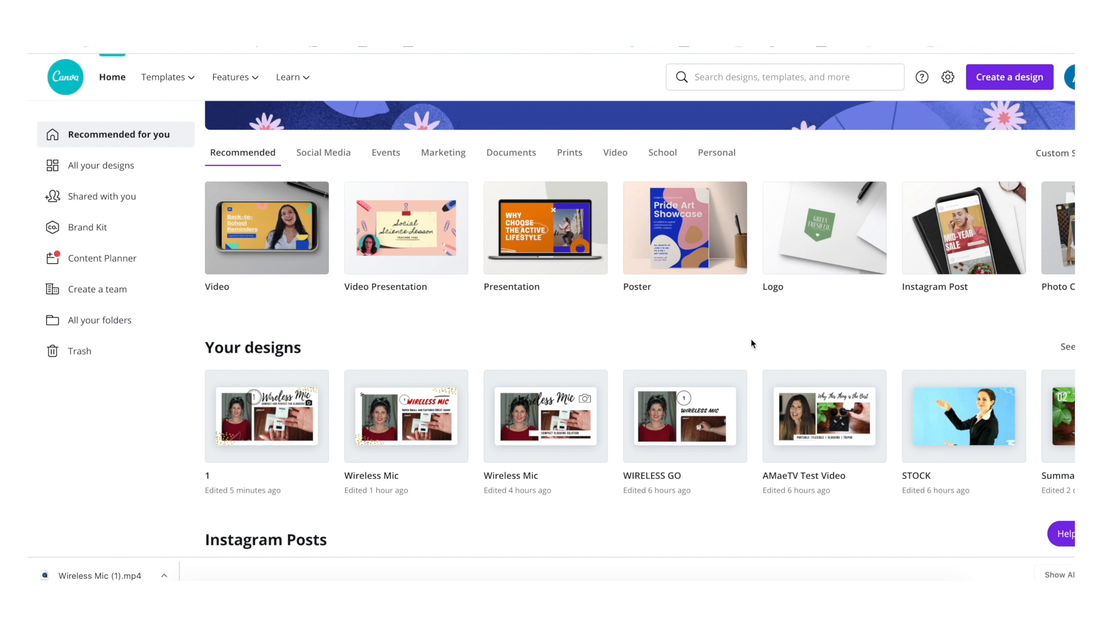
Step: Search for YouTube Thumbnail templates and open the orange Easy Morning Makeup Tutorial design
left_click(752, 77)
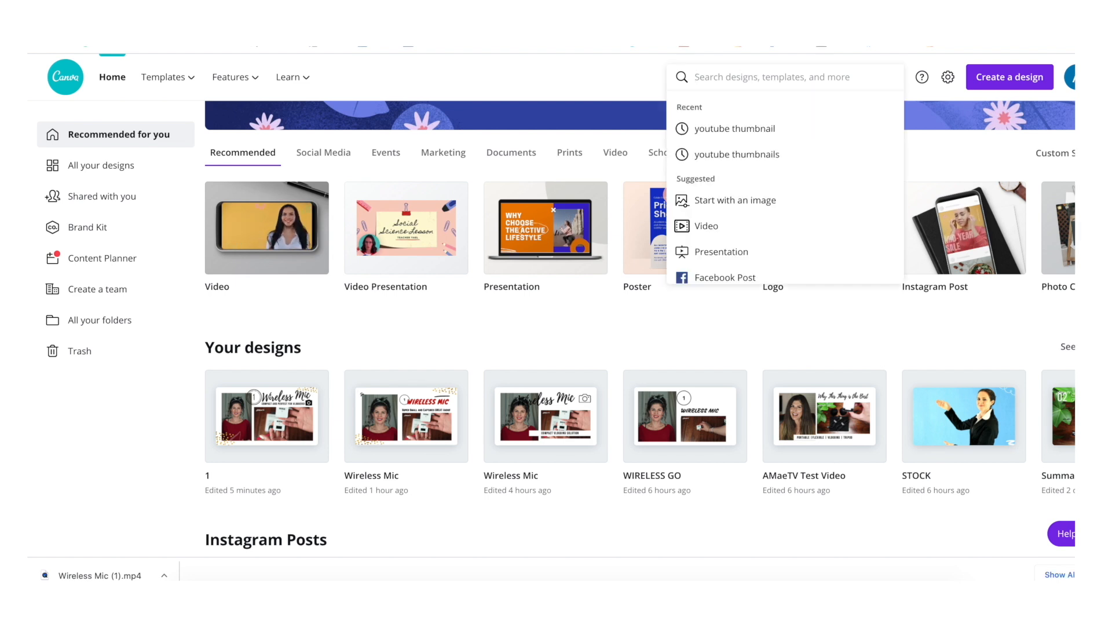
type("youtube thumbnail")
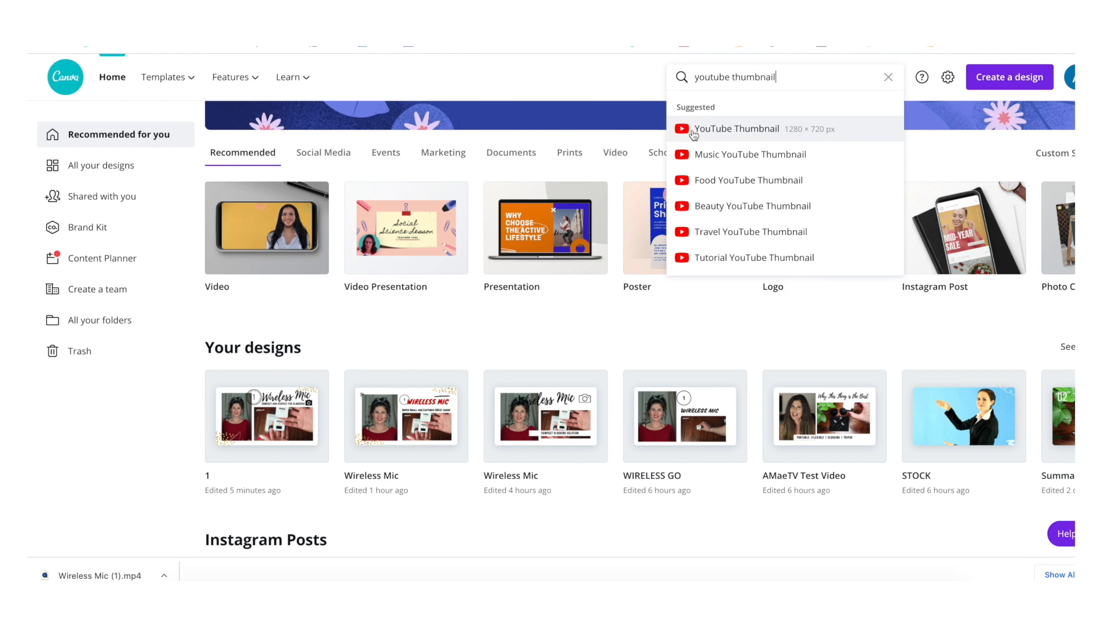
left_click(708, 130)
scroll(707, 136, "down", 5)
scroll(707, 135, "down", 10)
scroll(623, 169, "up", 10)
scroll(622, 168, "down", 5)
scroll(155, 303, "up", 1)
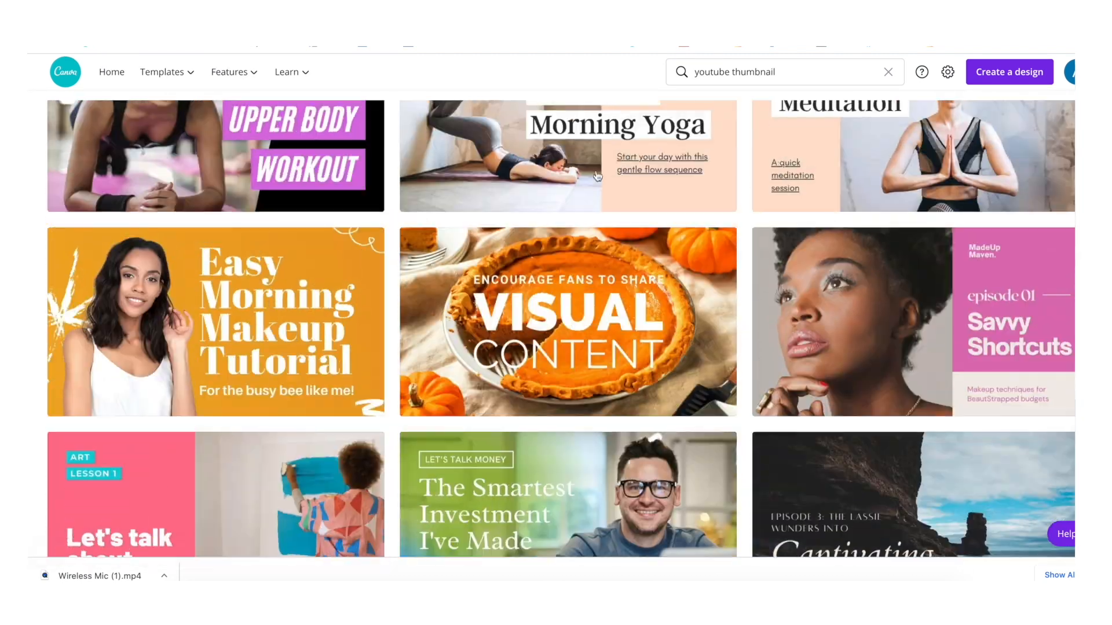
left_click(156, 303)
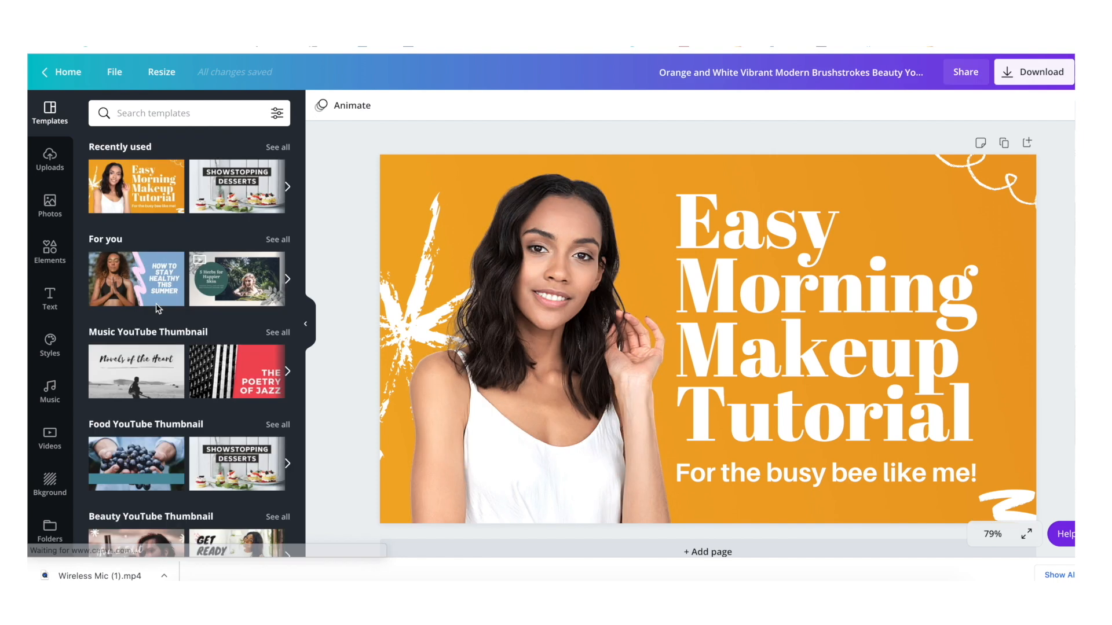
Step: Place the uploaded portrait screenshot on the thumbnail, crop off its menu bar and dock, and rotate it upright
left_click(50, 158)
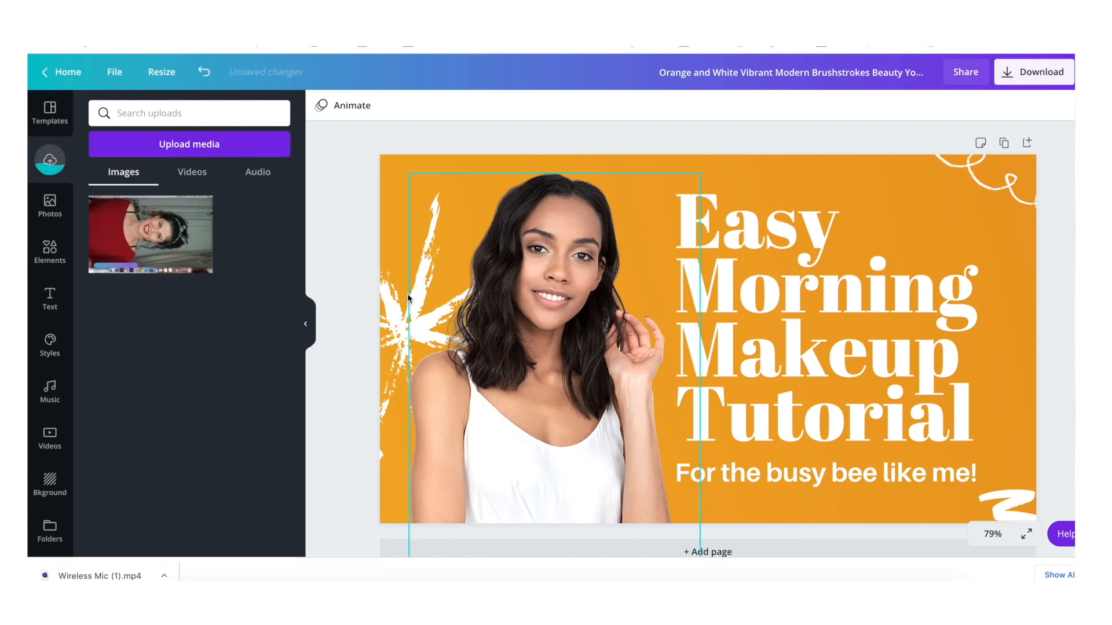
left_click_drag(408, 298, 545, 287)
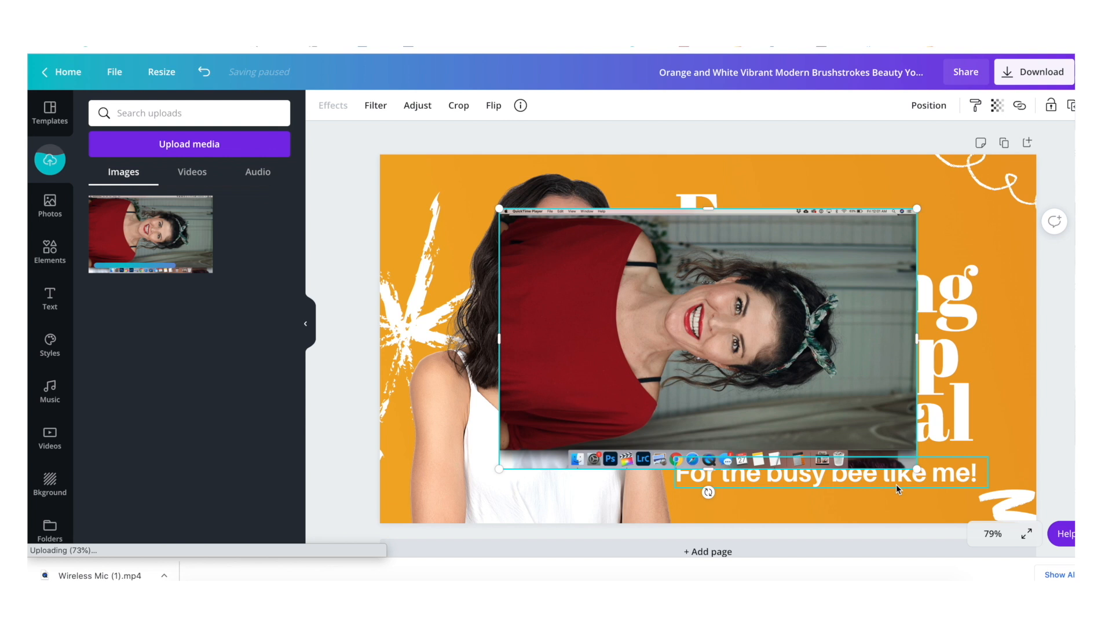
left_click_drag(707, 469, 707, 446)
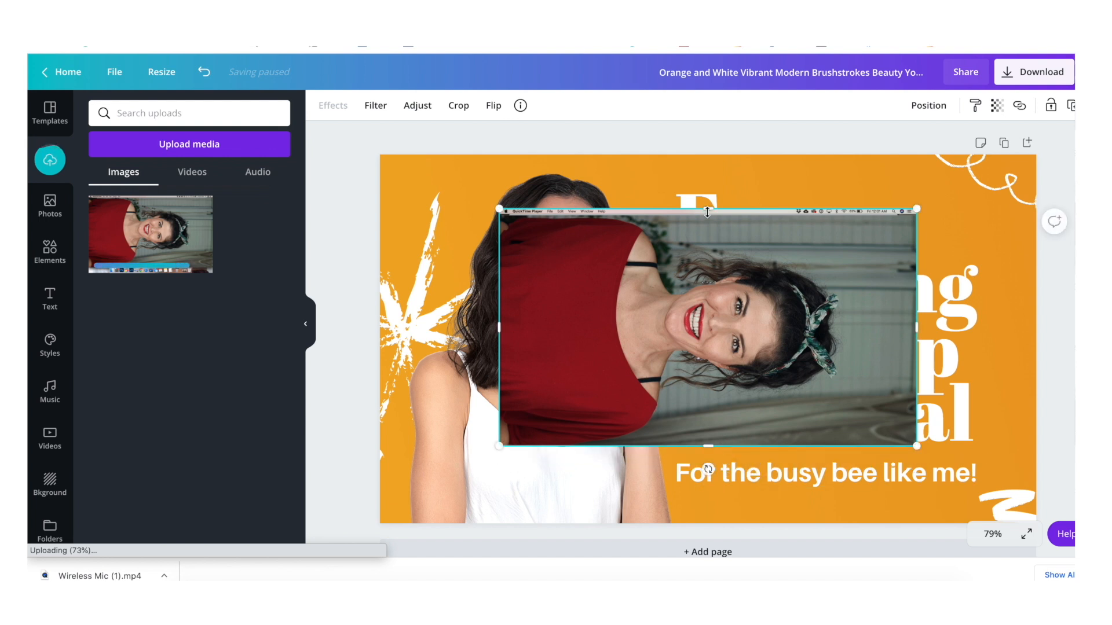
left_click_drag(707, 212, 708, 222)
left_click_drag(708, 469, 920, 341)
Step: Remove the portrait's background and put the cutout beside the title in place of the template's model
left_click(333, 105)
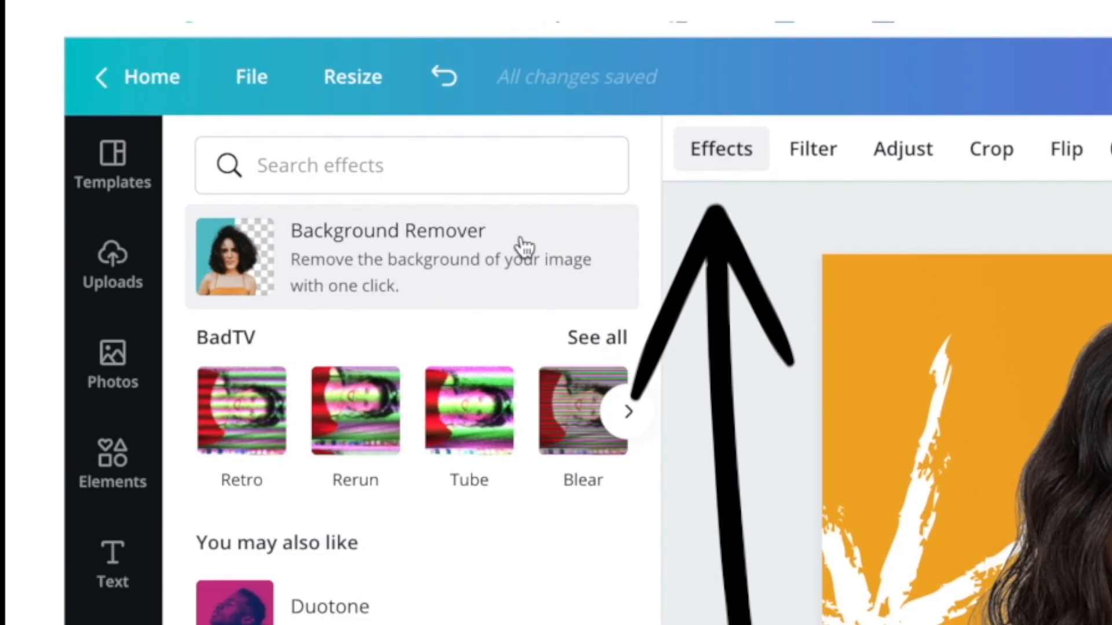
left_click(524, 246)
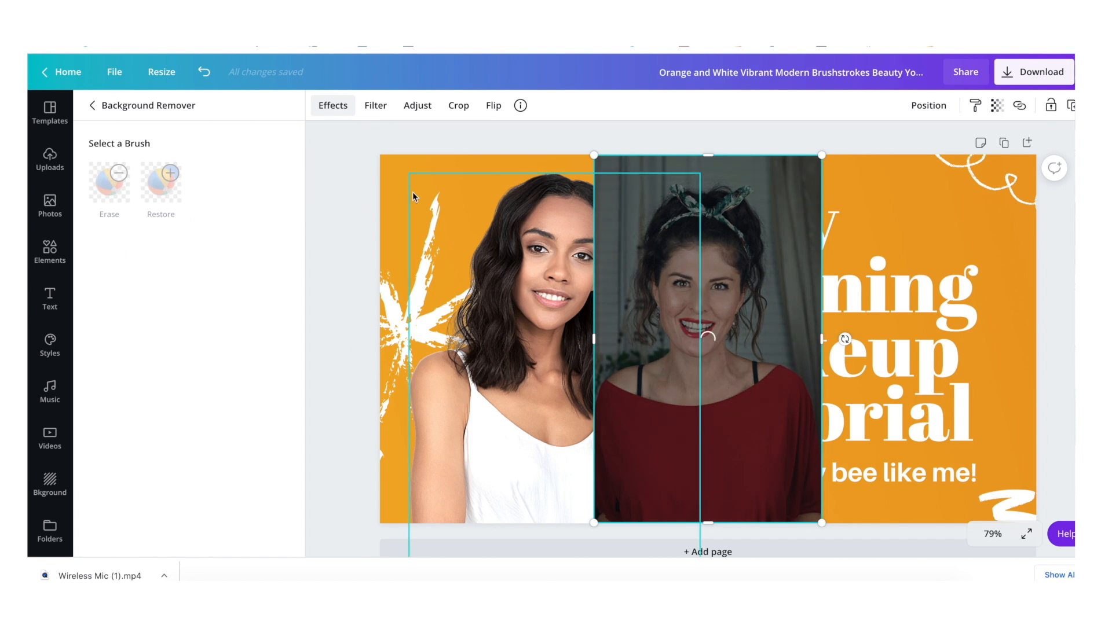
left_click_drag(696, 362, 662, 335)
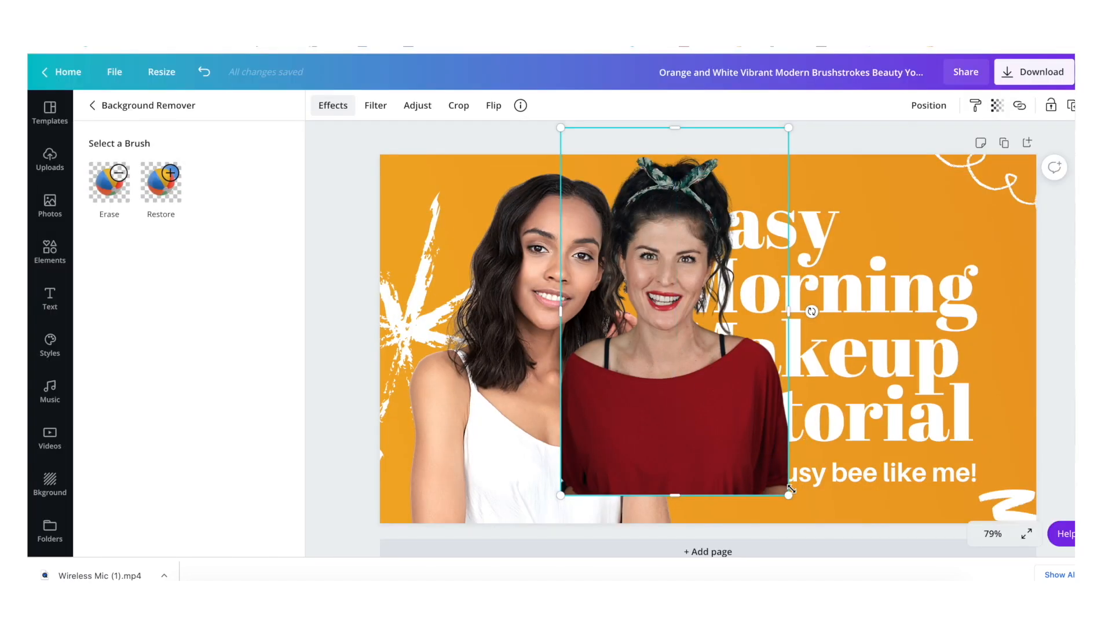
left_click_drag(683, 472, 529, 472)
left_click(643, 489)
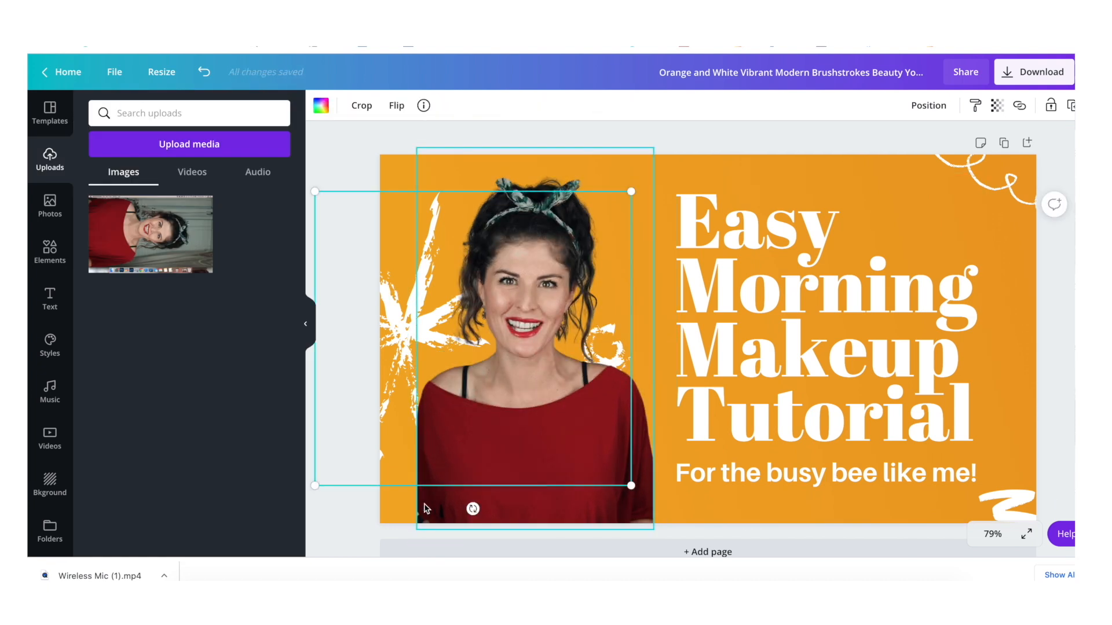
Step: Replace the thumbnail's title with HOLIDAY GIFT GUIDE in Code Pro and set its font size to 88
left_click(725, 272)
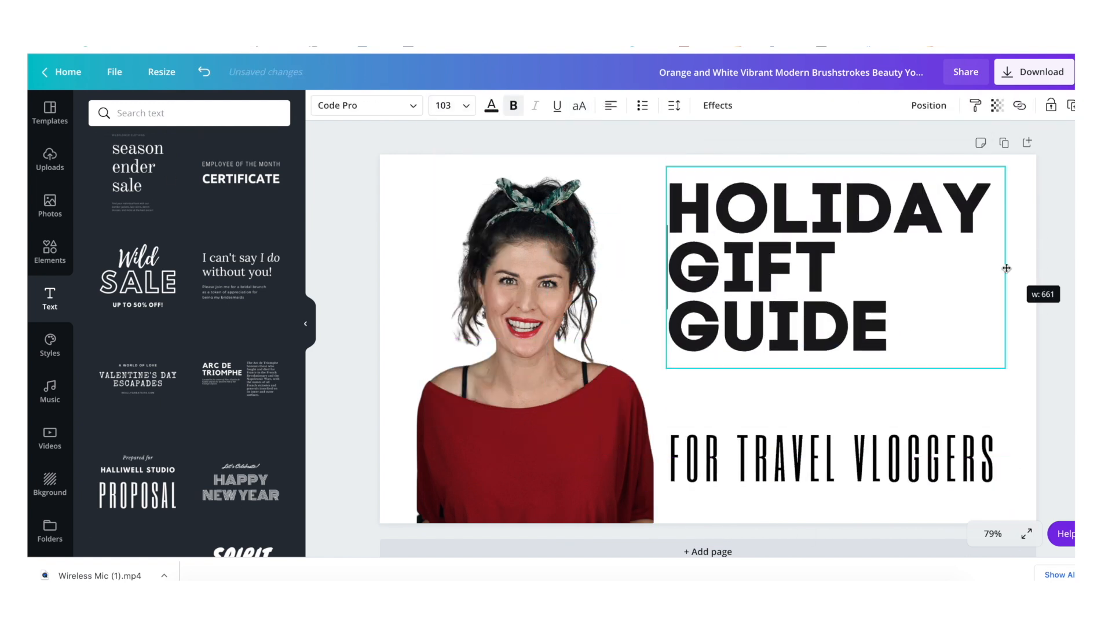
left_click(466, 107)
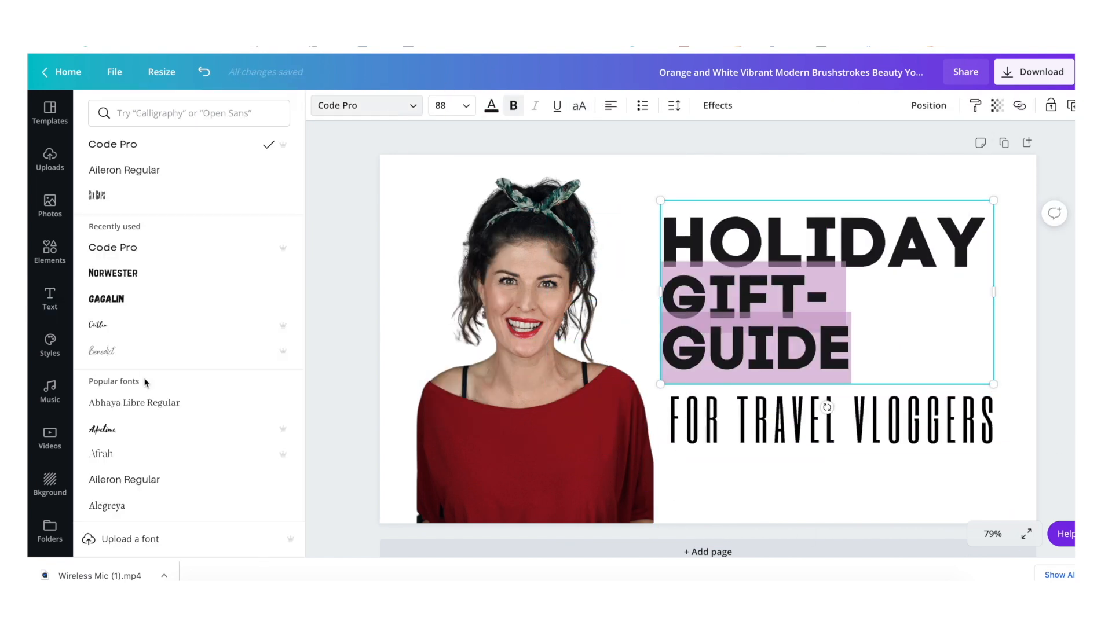